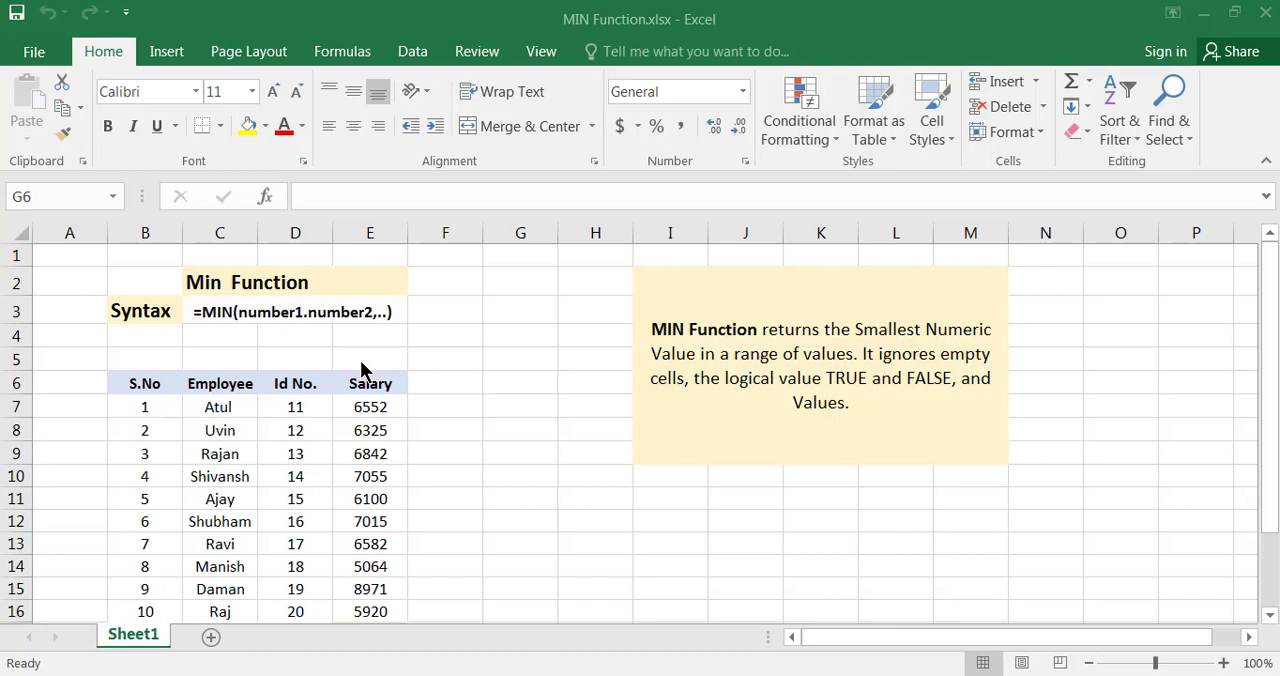
Review the employee table's columns and the salary values in E7:E16
left_click(236, 409)
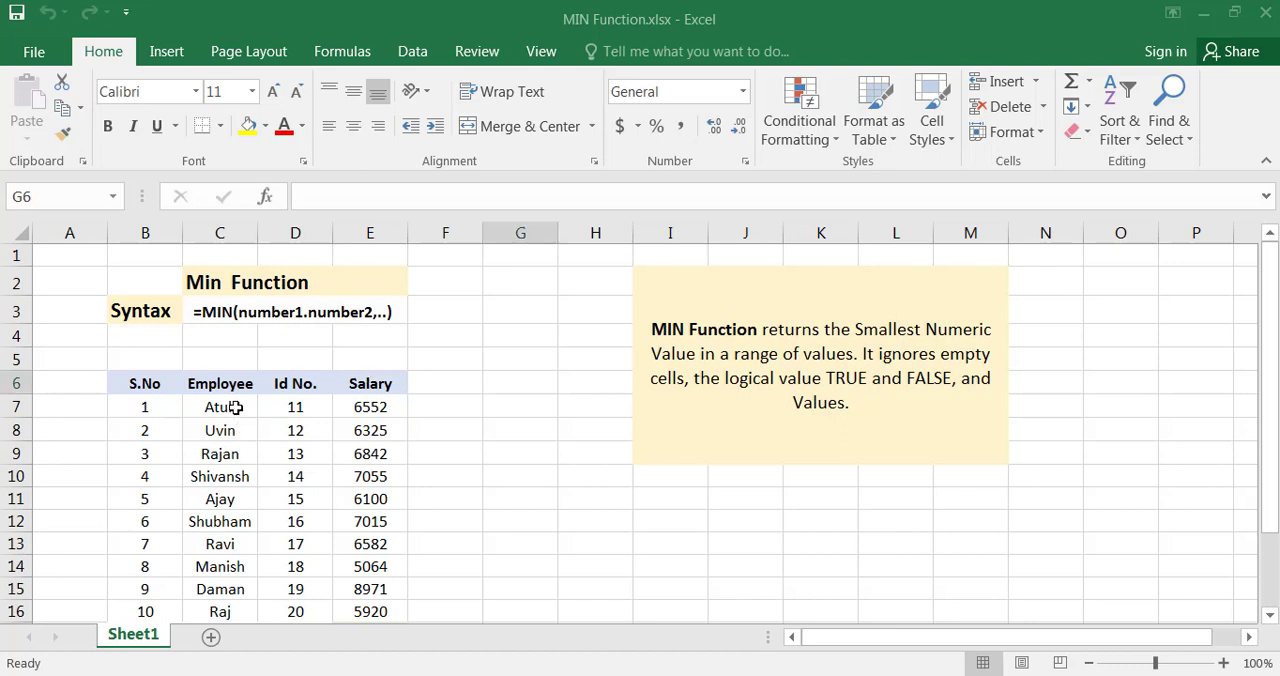
left_click(163, 387)
scroll(165, 390, "down", 1)
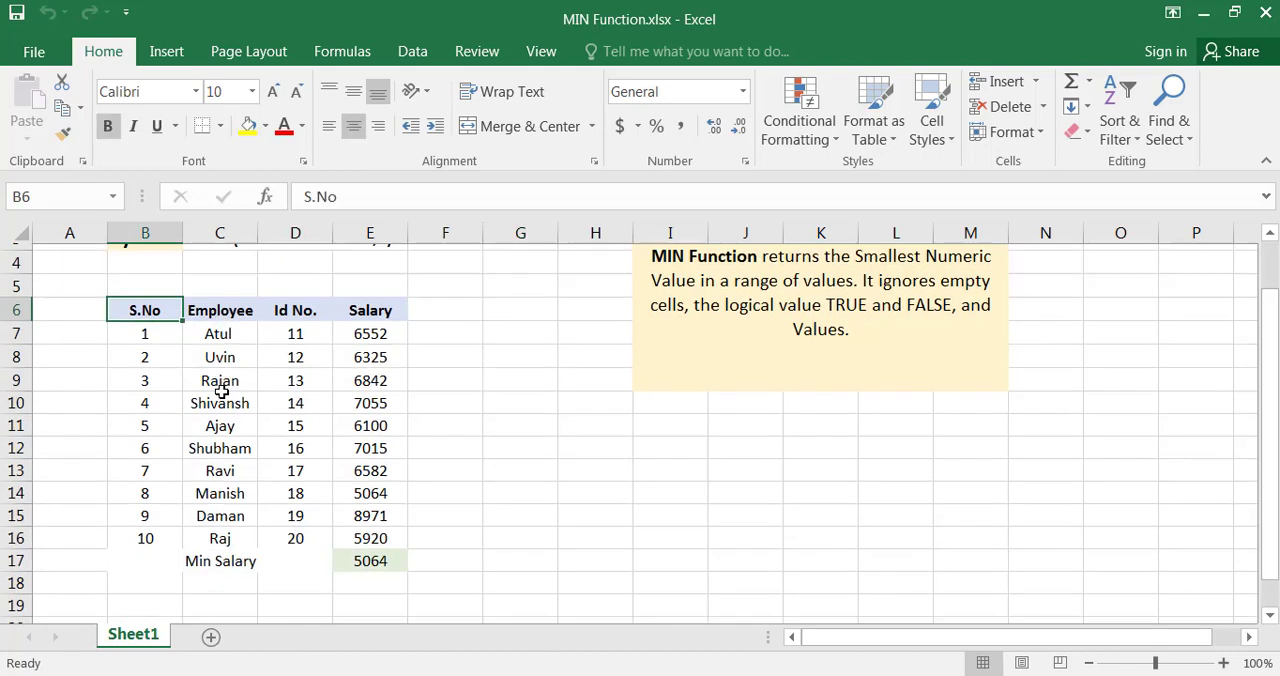
left_click_drag(160, 322, 343, 331)
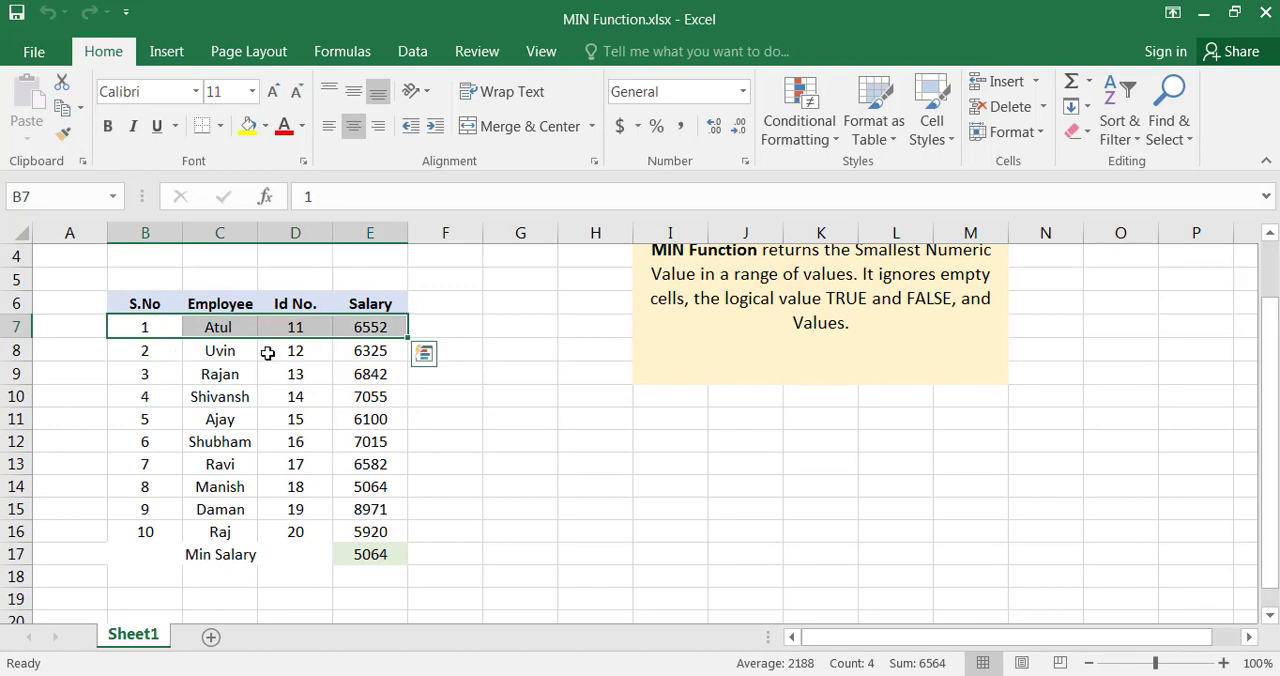
left_click(284, 348)
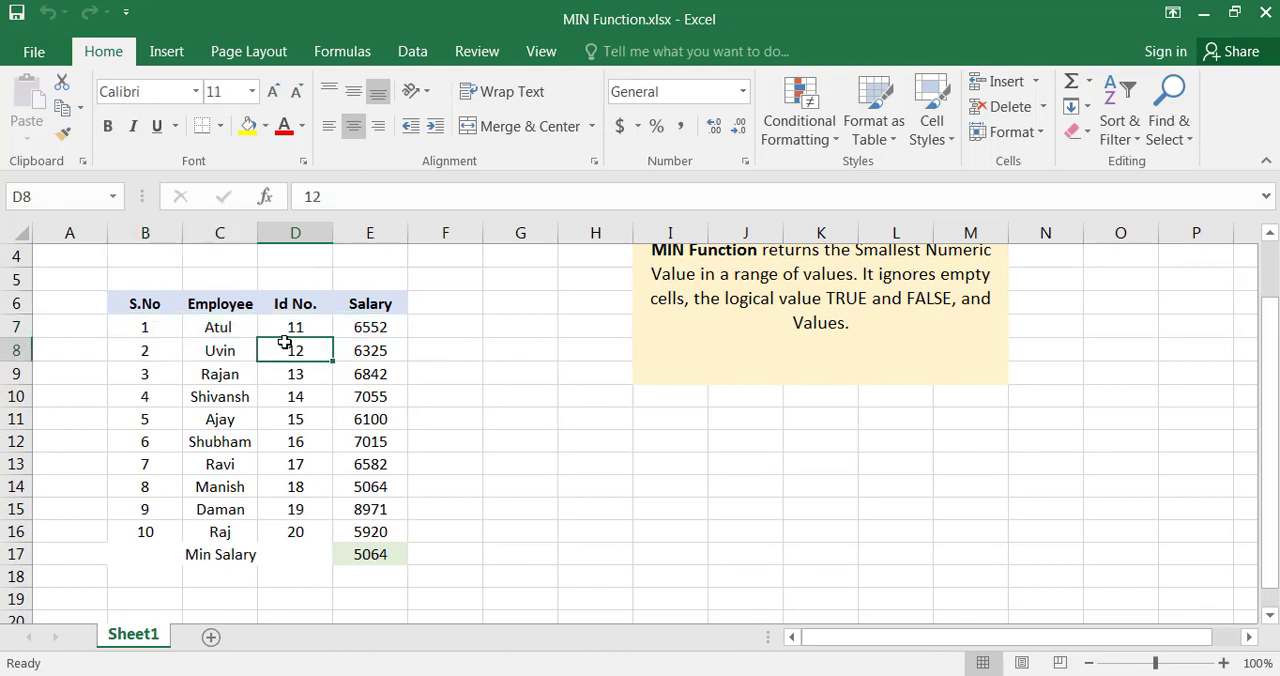
left_click(372, 331)
left_click(216, 330)
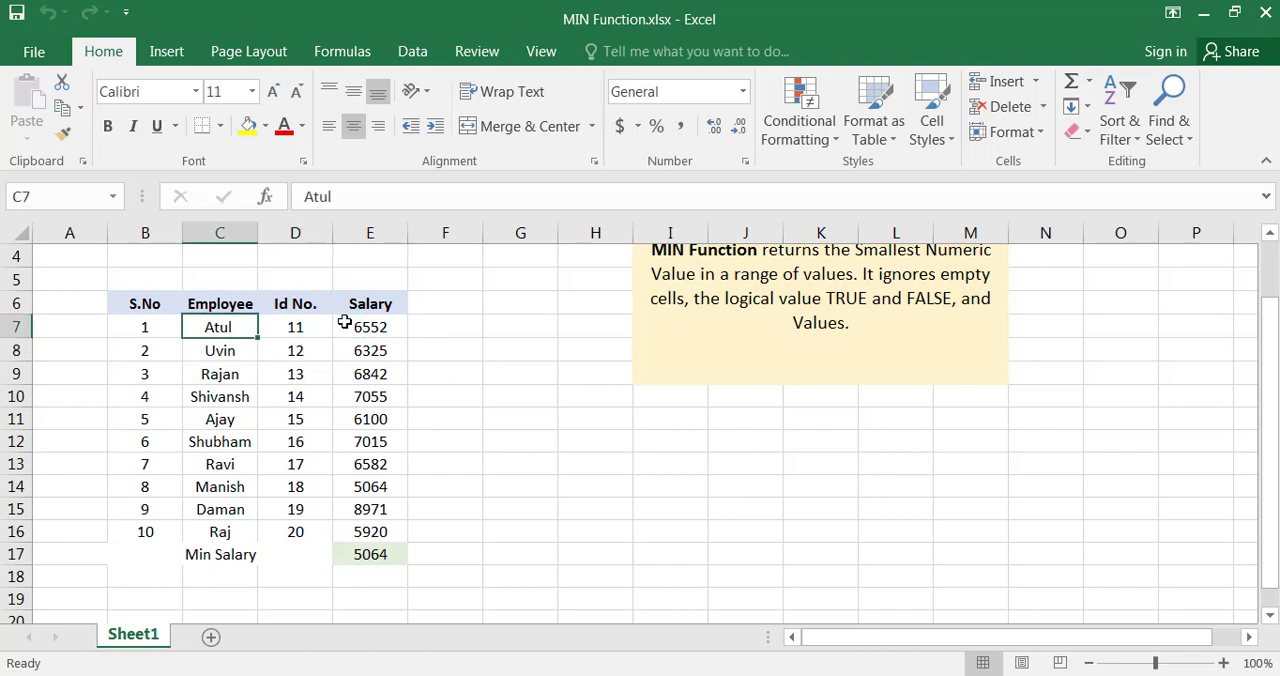
left_click_drag(348, 327, 362, 524)
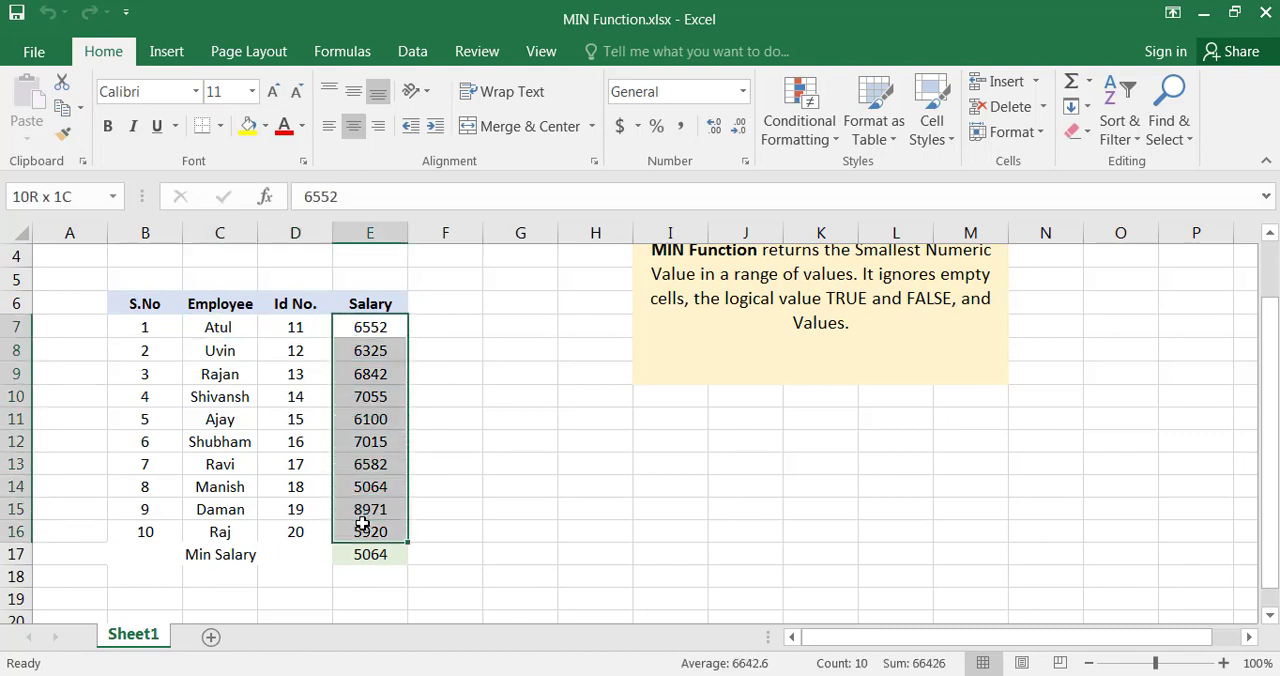
left_click(357, 330)
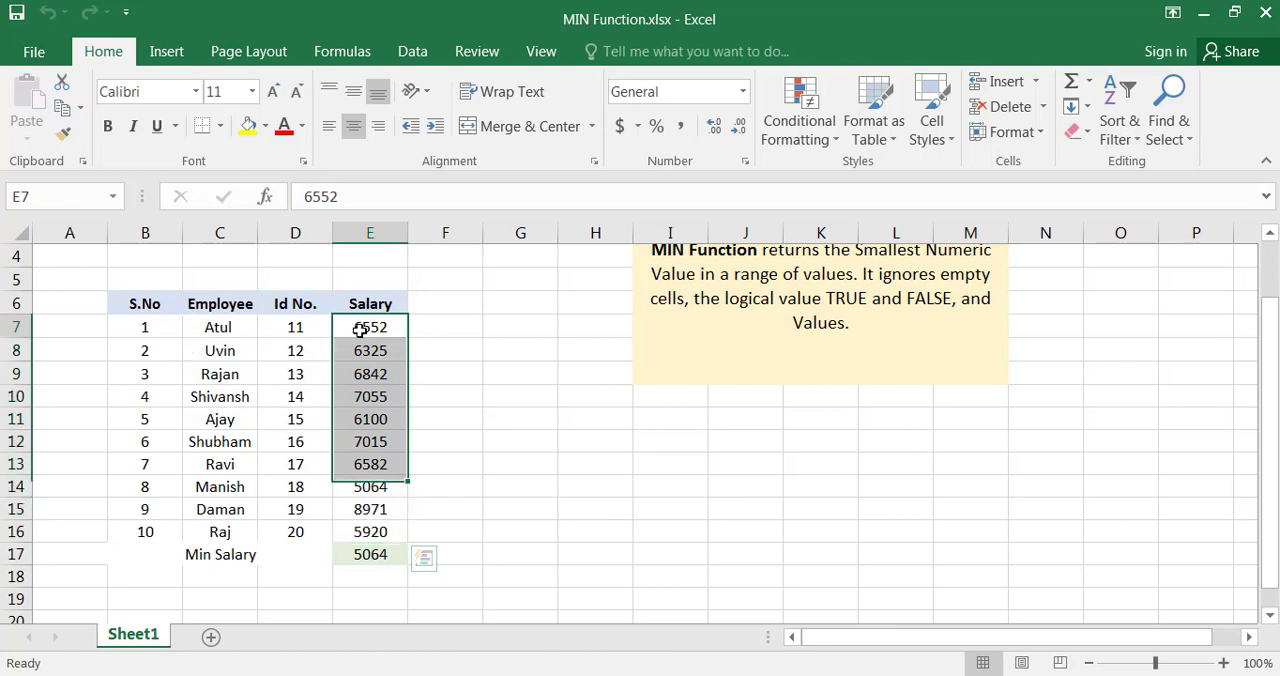
left_click_drag(354, 370, 358, 510)
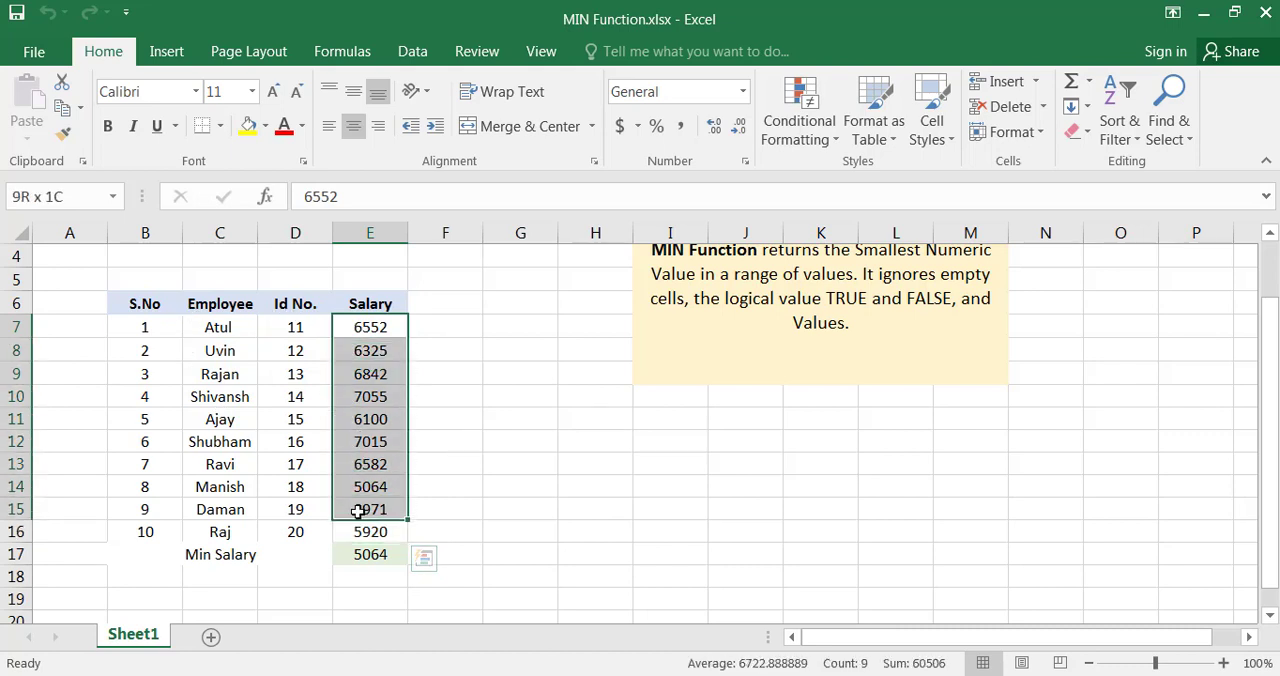
left_click(367, 534)
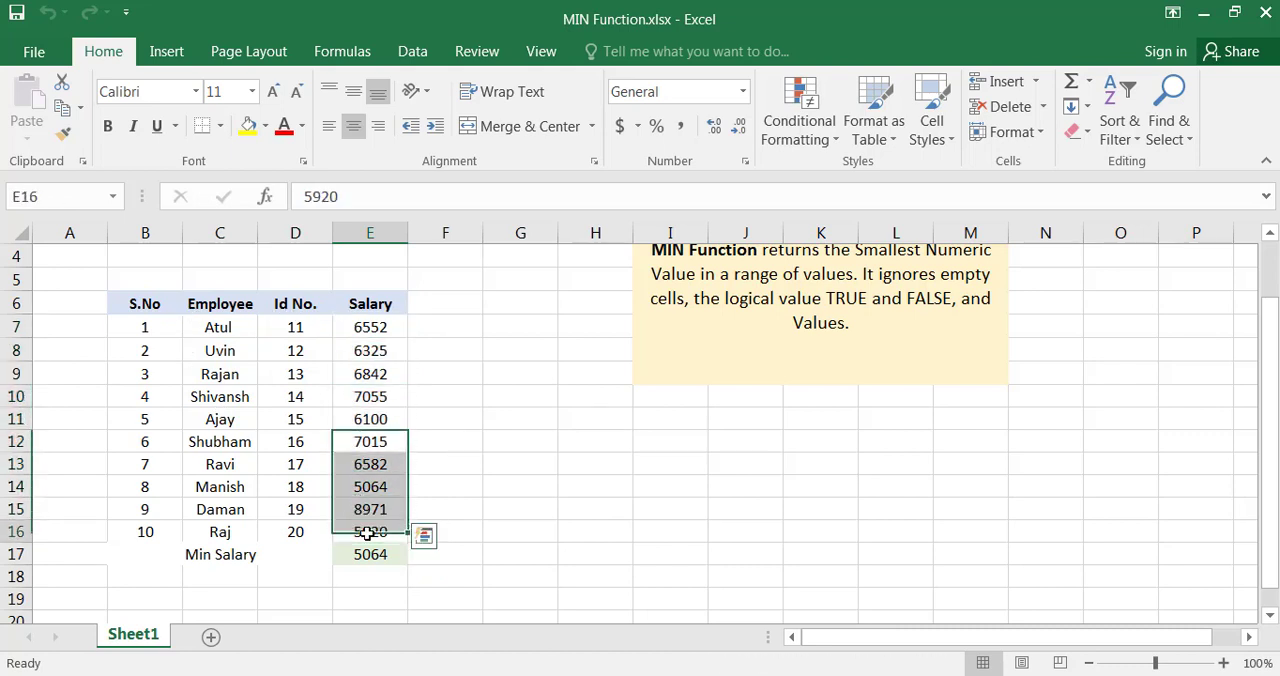
Read the MIN function description beside the table and relate it to the salary range E7:E16
scroll(340, 430, "up", 1)
left_click(770, 356)
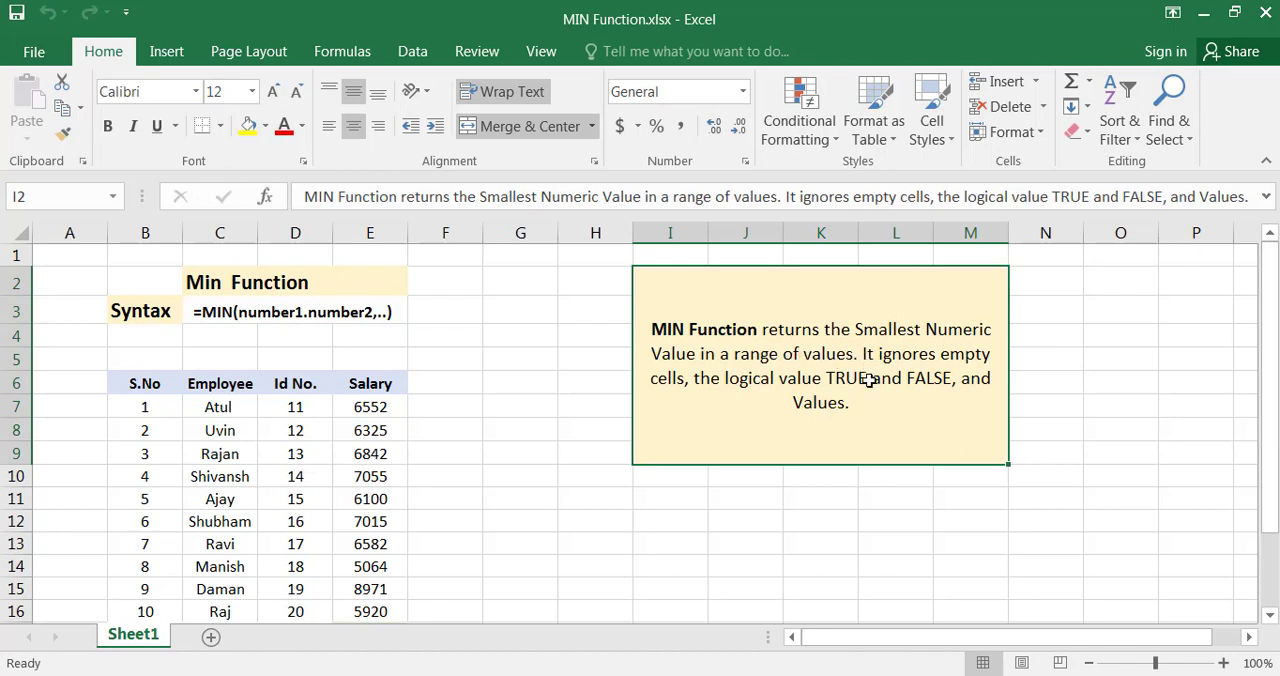
left_click_drag(370, 407, 370, 611)
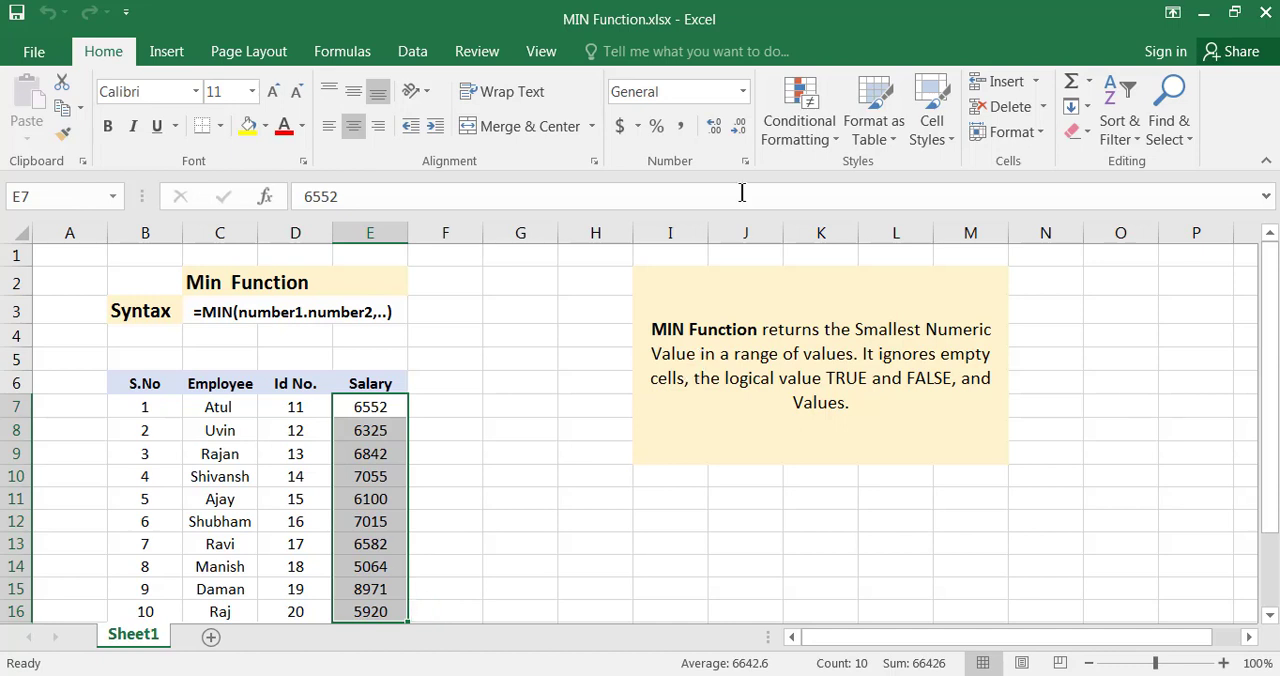
left_click(956, 354)
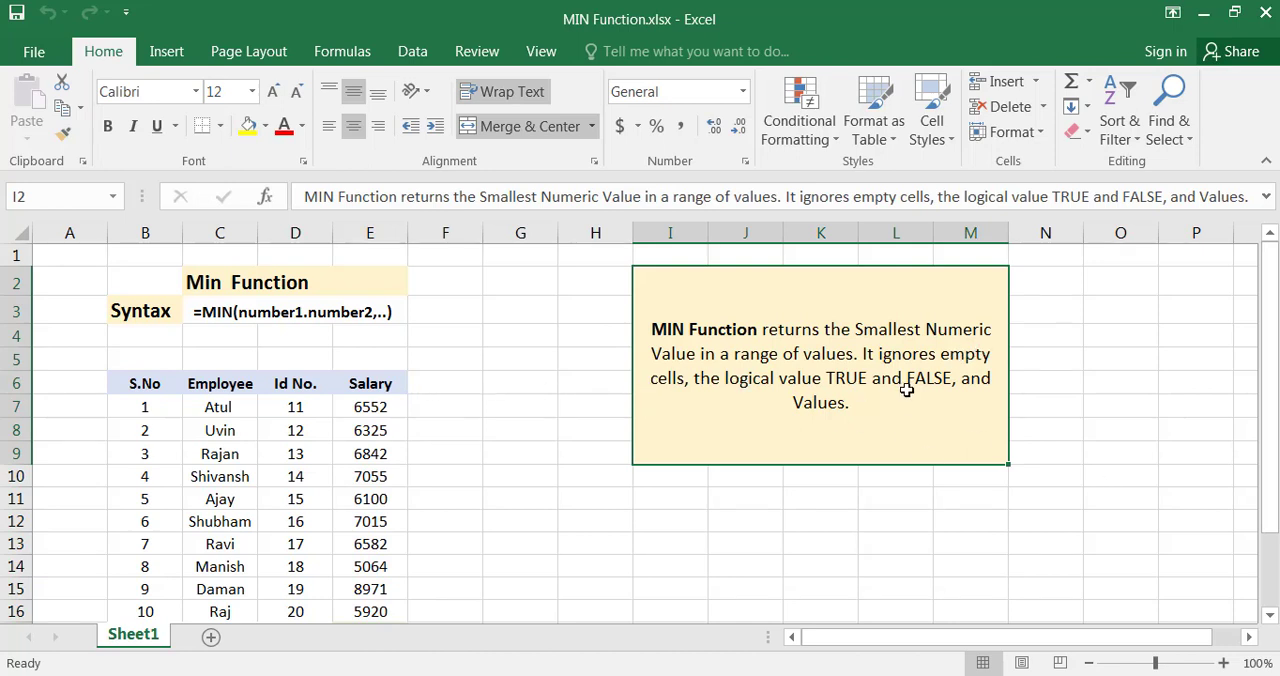
Replace the salary in E9 with the logical value TRUE
left_click(295, 407)
left_click(371, 425)
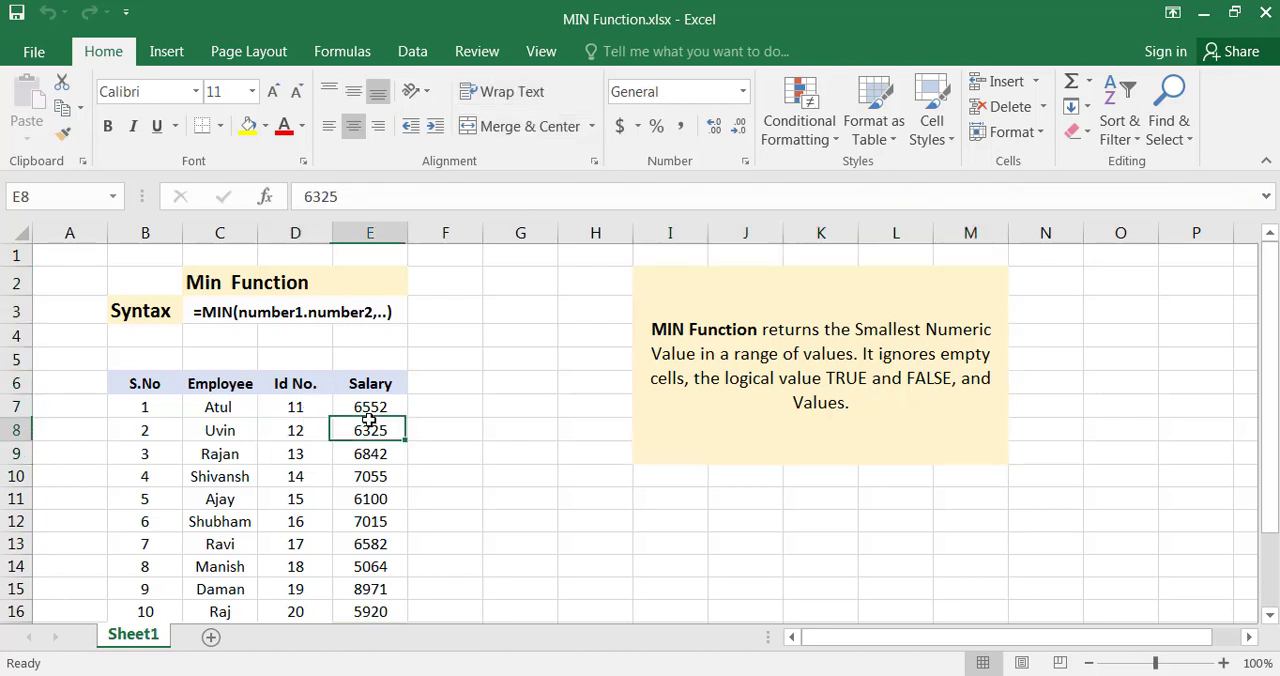
left_click(368, 455)
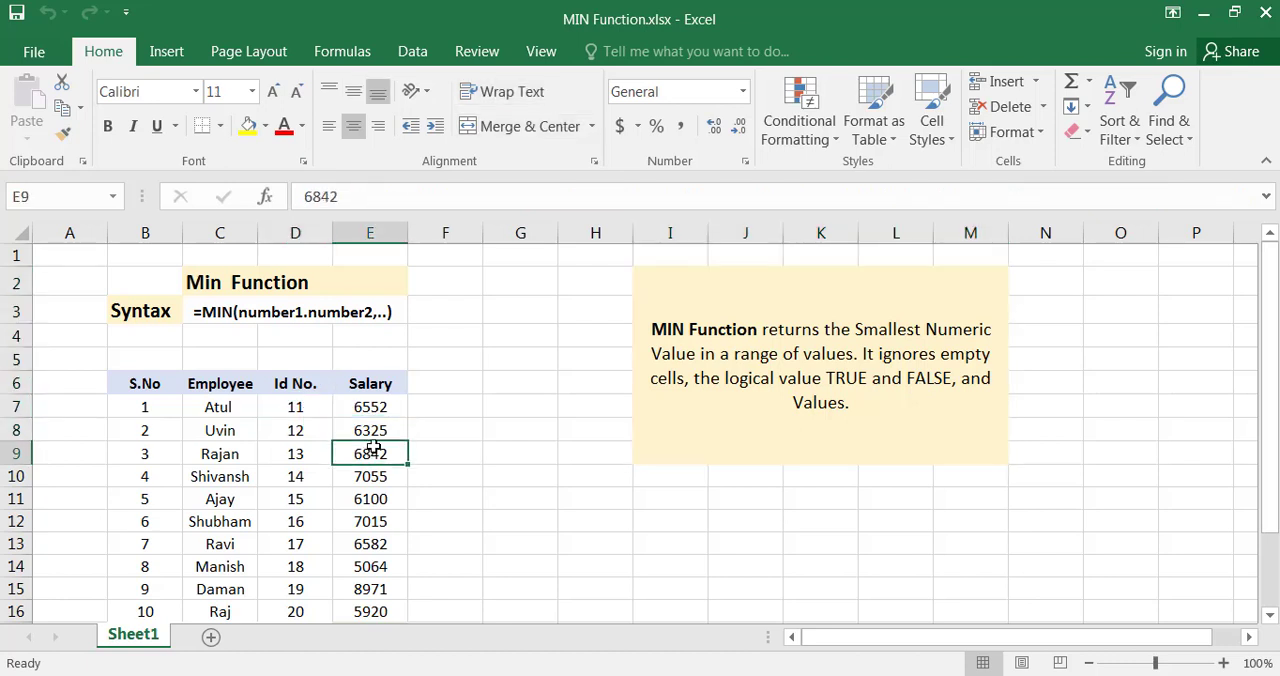
type("t")
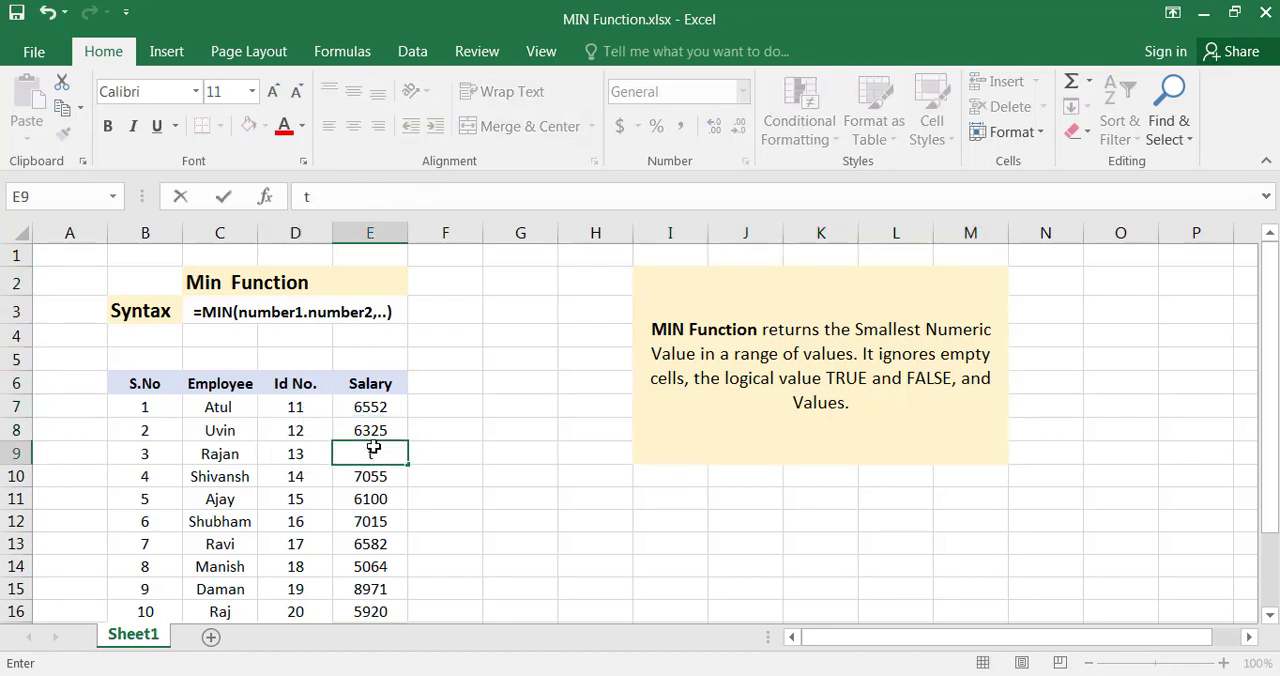
type("rue")
left_click(520, 499)
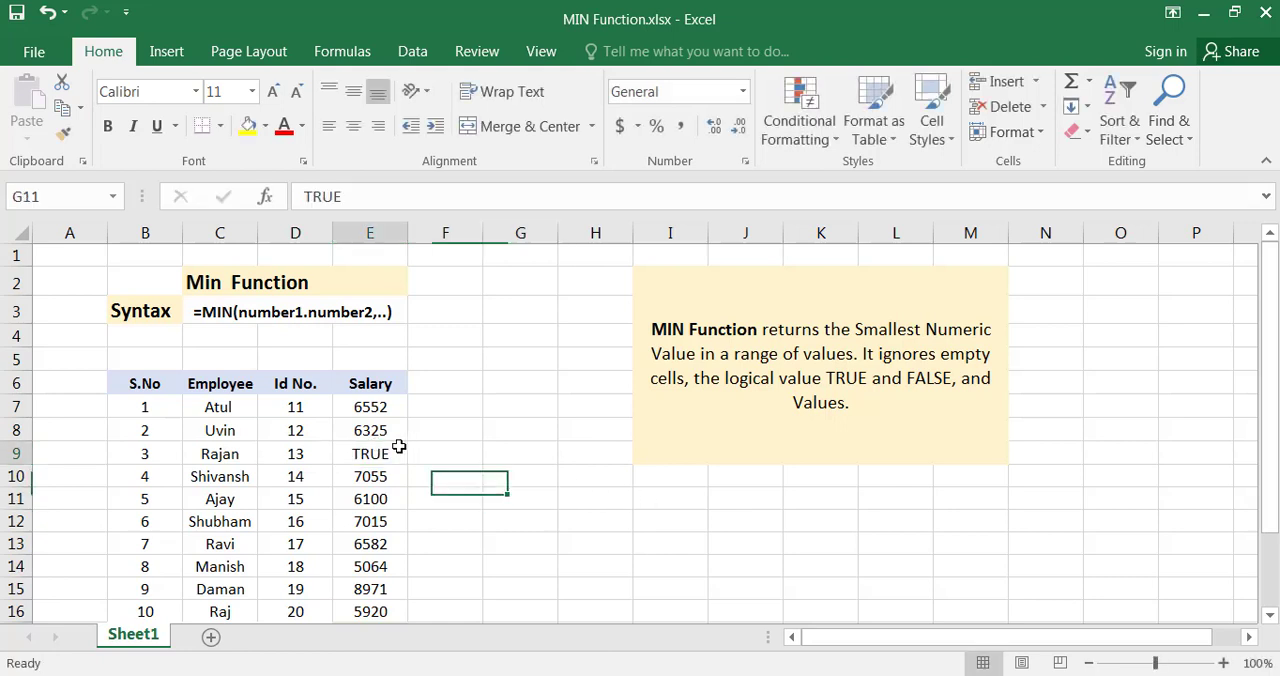
Clear the salary in E11 to leave an empty cell in the range
left_click(357, 453)
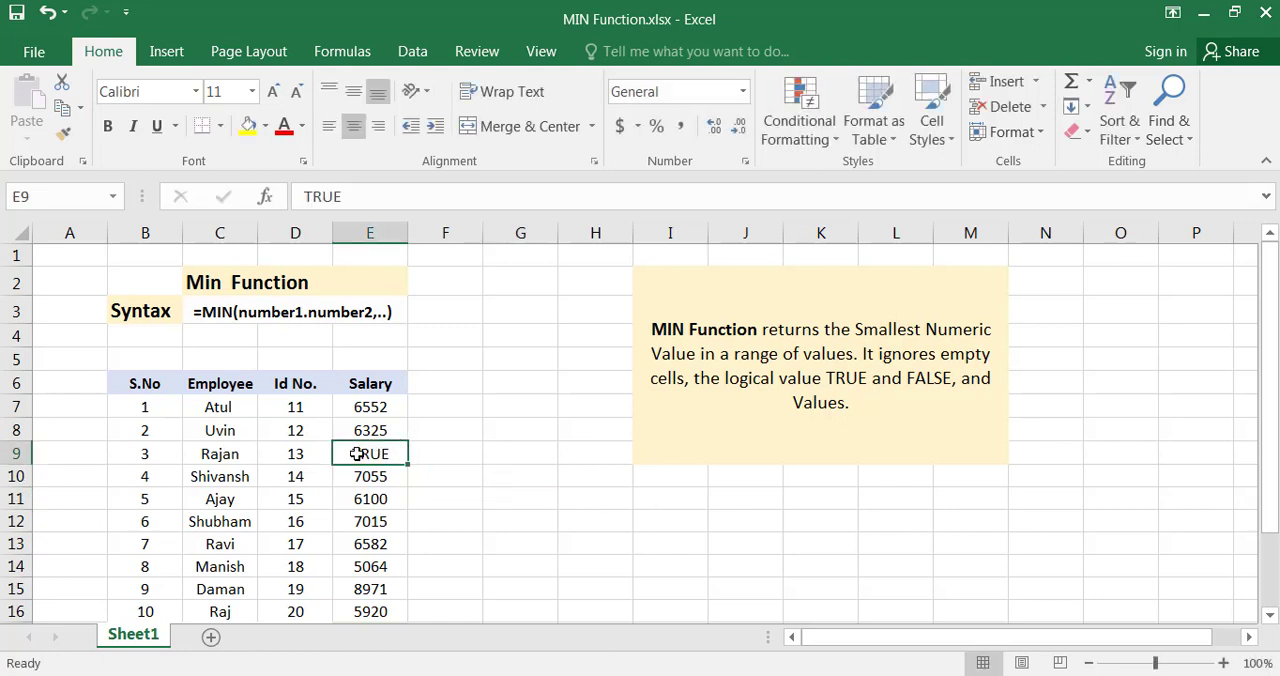
left_click(372, 496)
key("Delete")
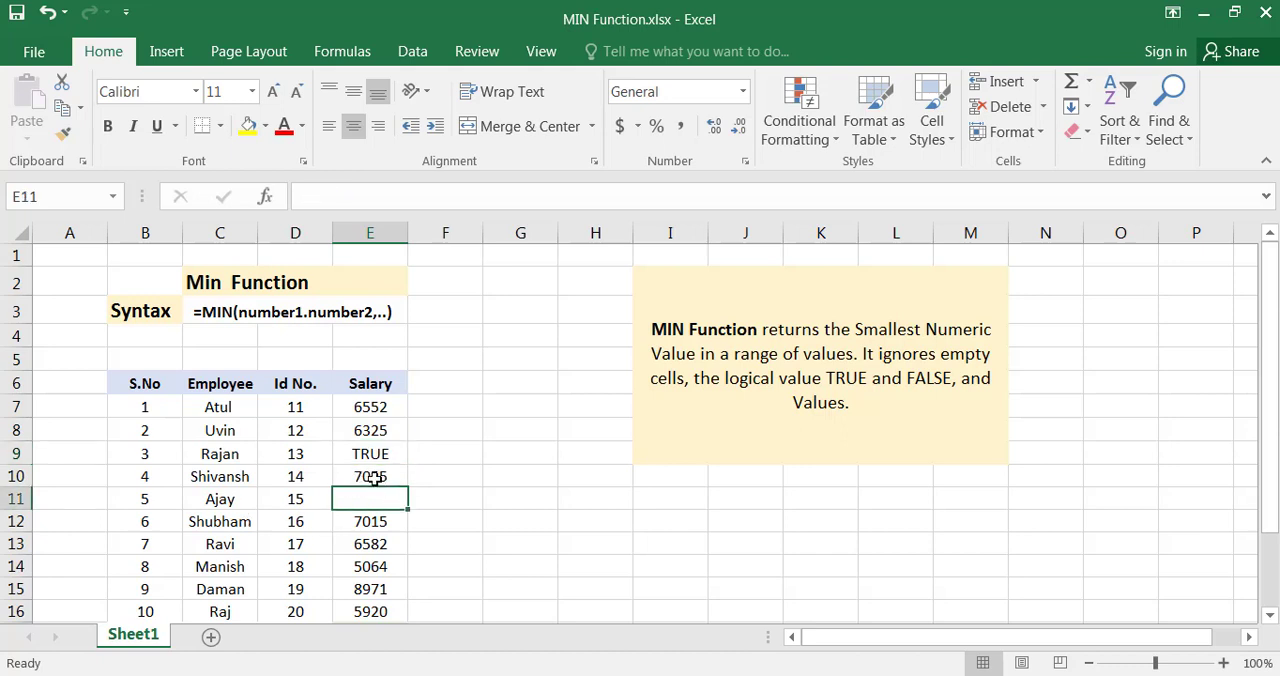
left_click(446, 543)
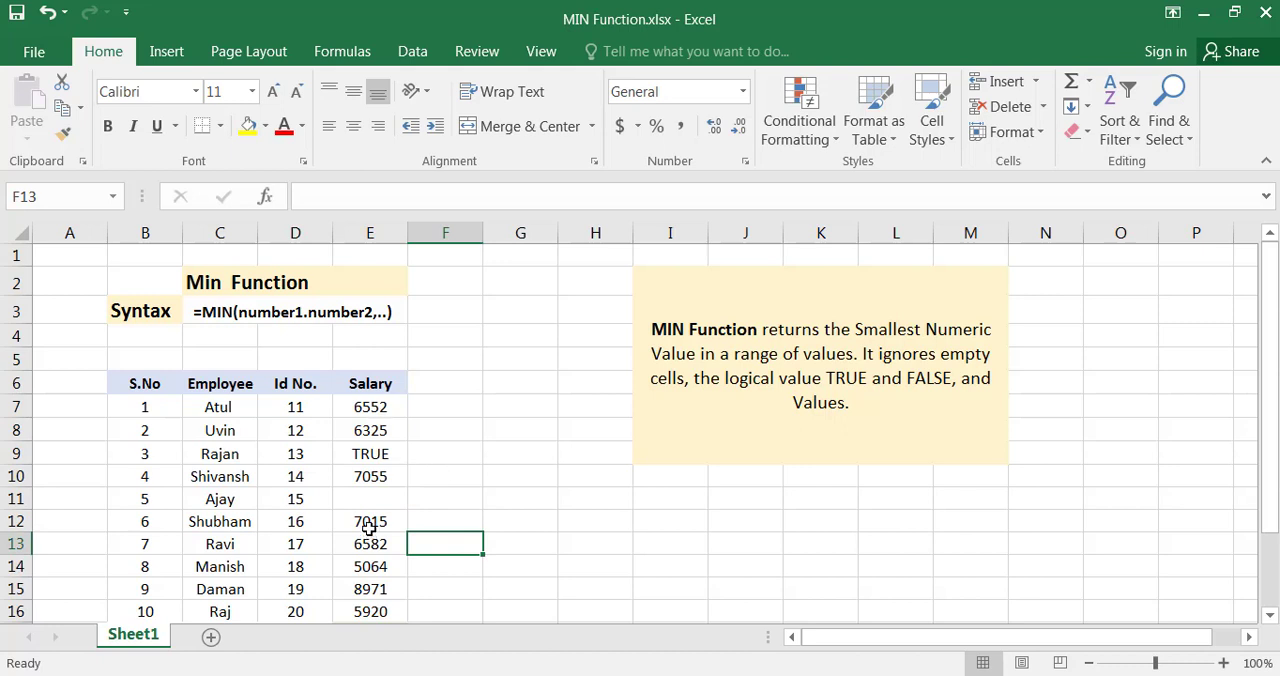
Examine the Min Salary formula in E17, including its MIN function name and salary range argument, leaving the formula as it was
left_click_drag(365, 410, 364, 554)
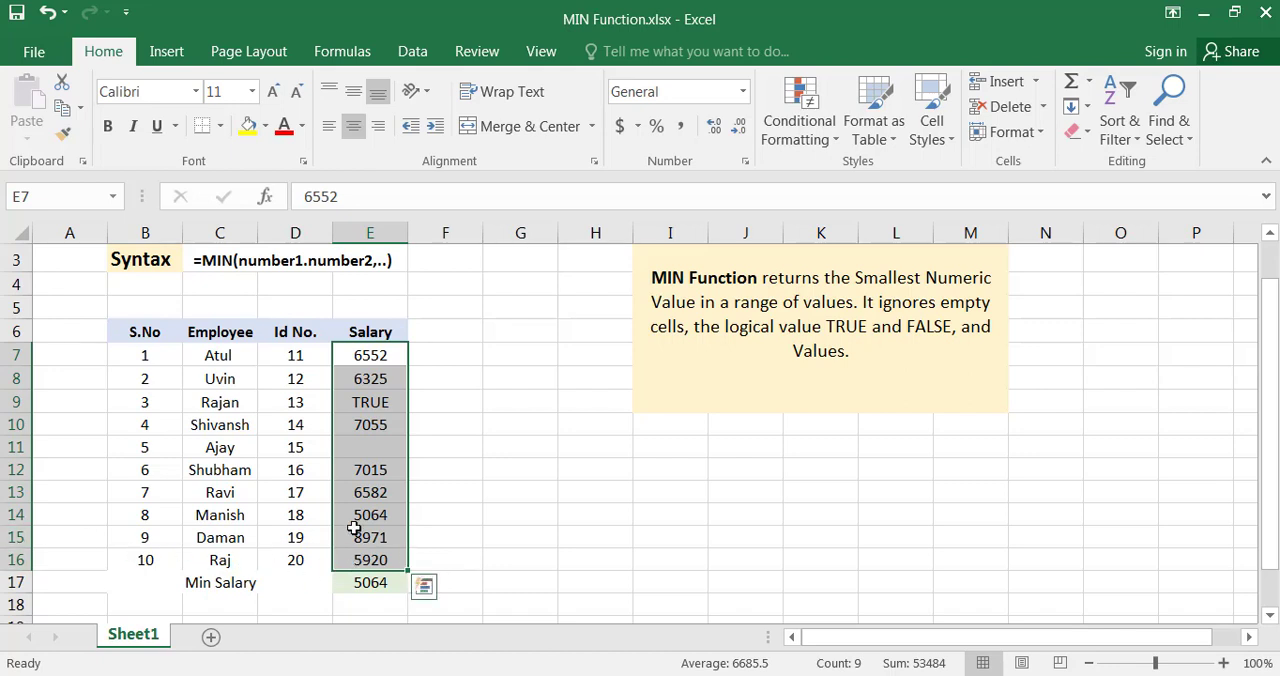
left_click(228, 580)
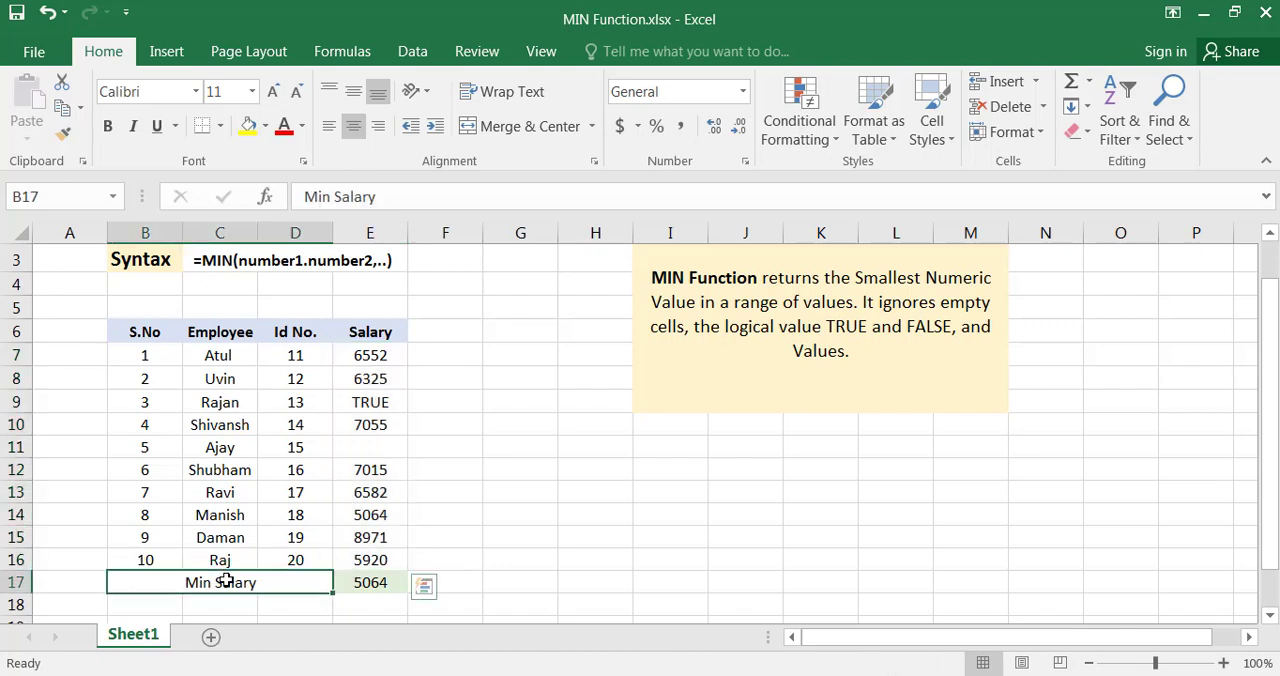
left_click(376, 582)
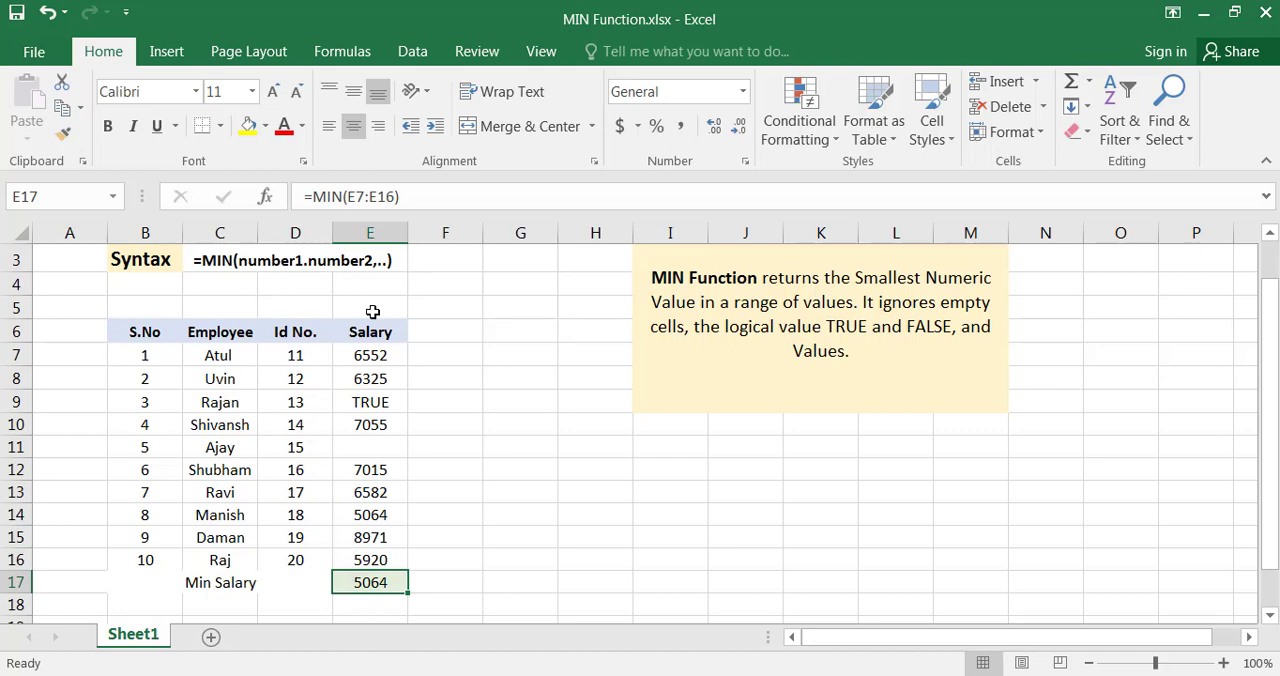
left_click_drag(312, 197, 400, 197)
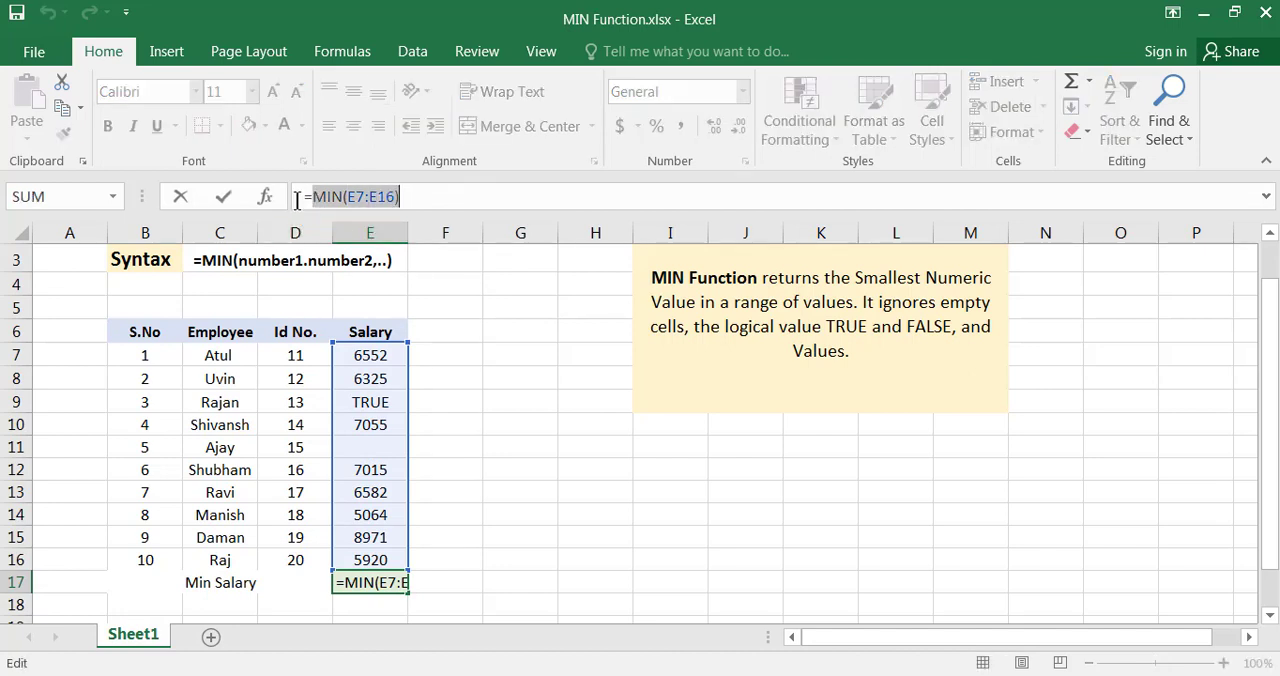
left_click(298, 198)
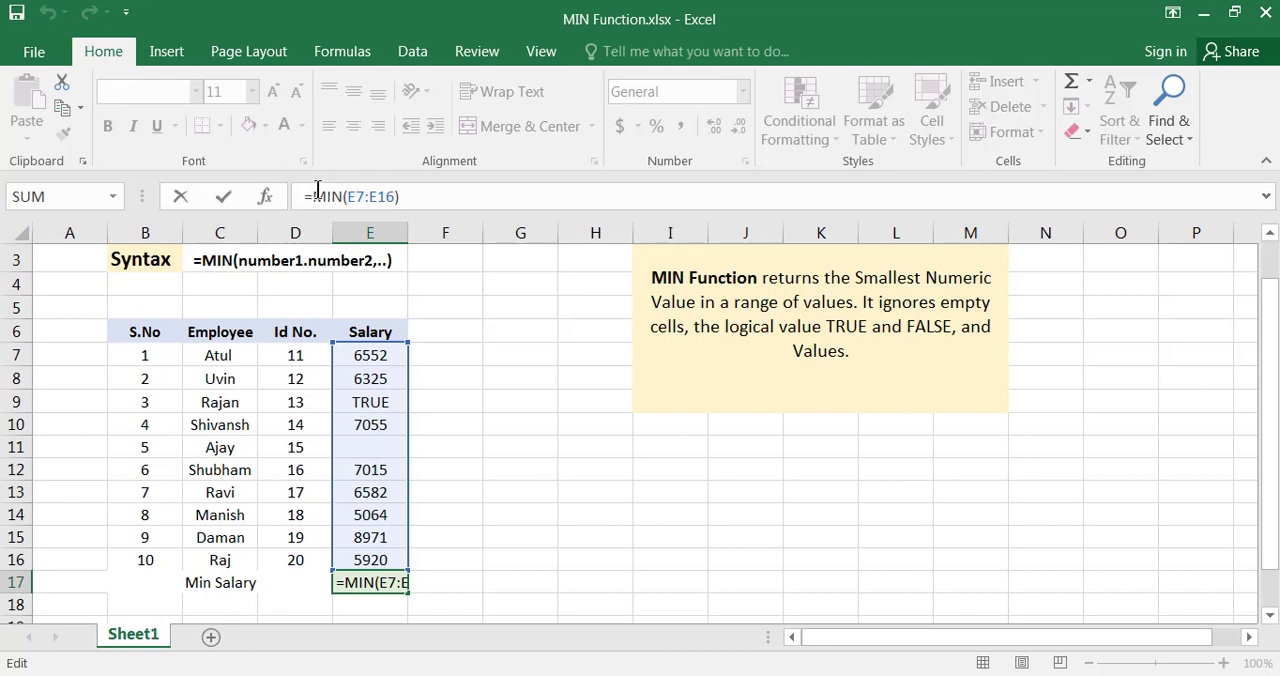
left_click_drag(312, 196, 344, 196)
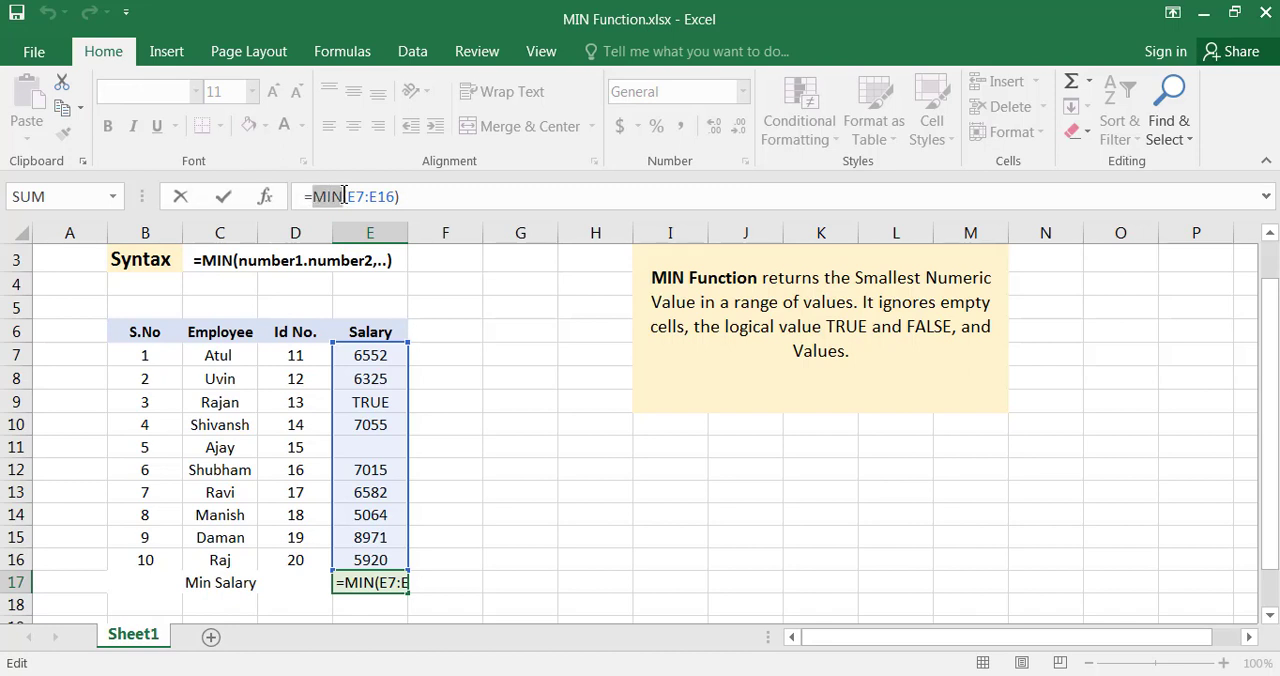
left_click(346, 196)
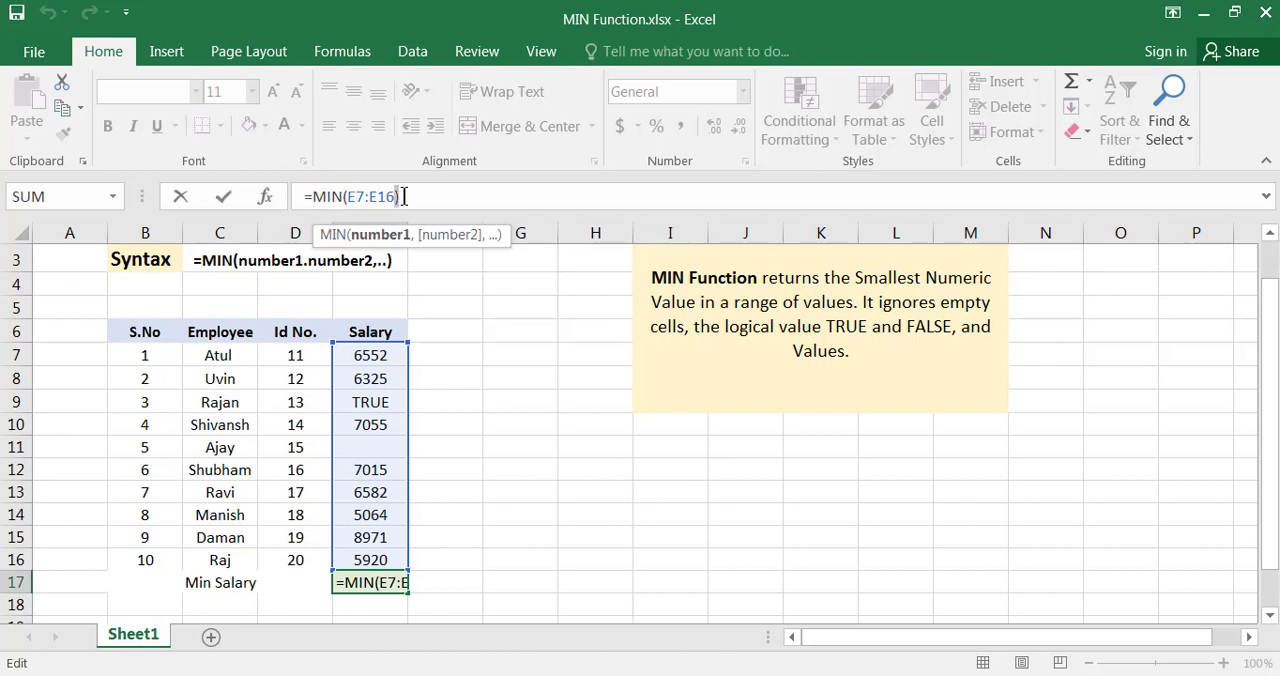
left_click(343, 196)
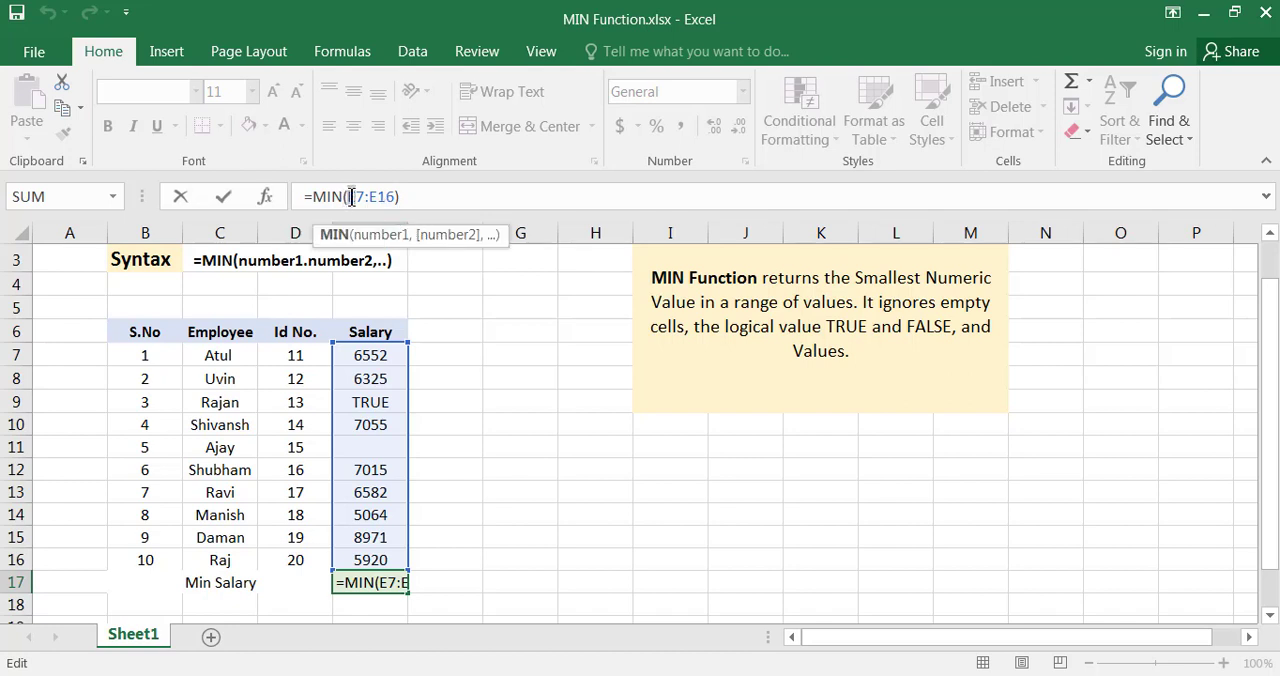
left_click_drag(347, 196, 396, 196)
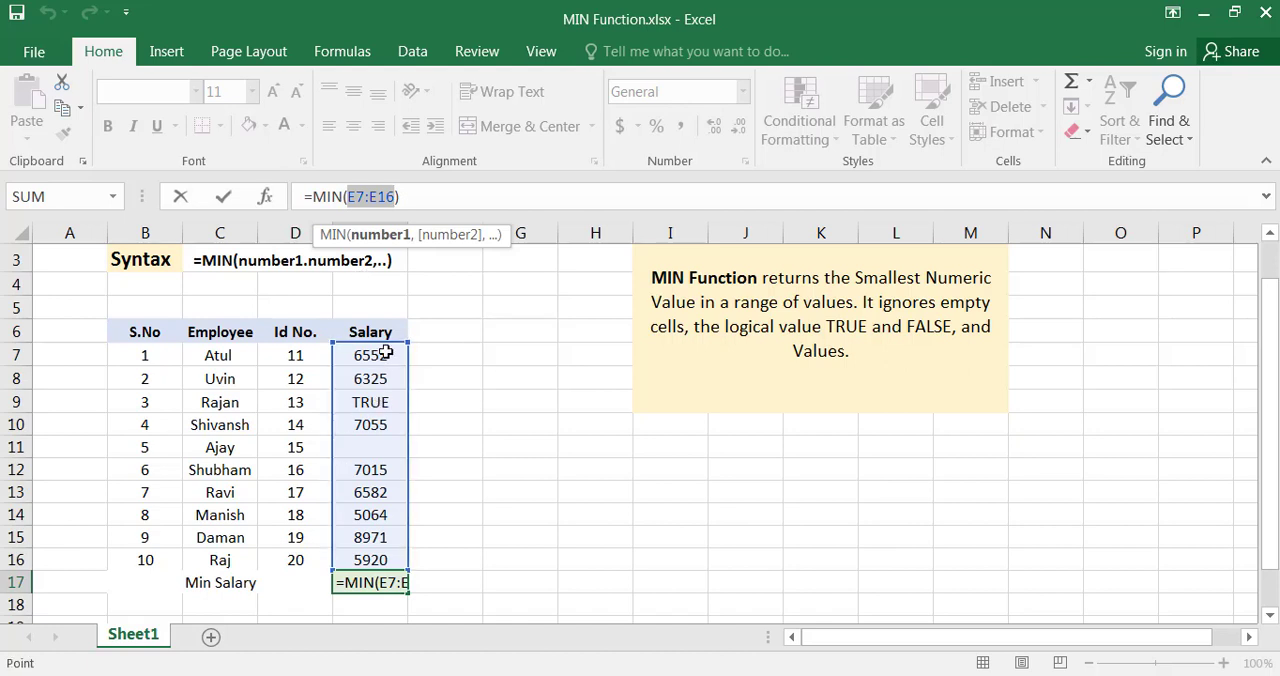
left_click_drag(385, 353, 424, 543)
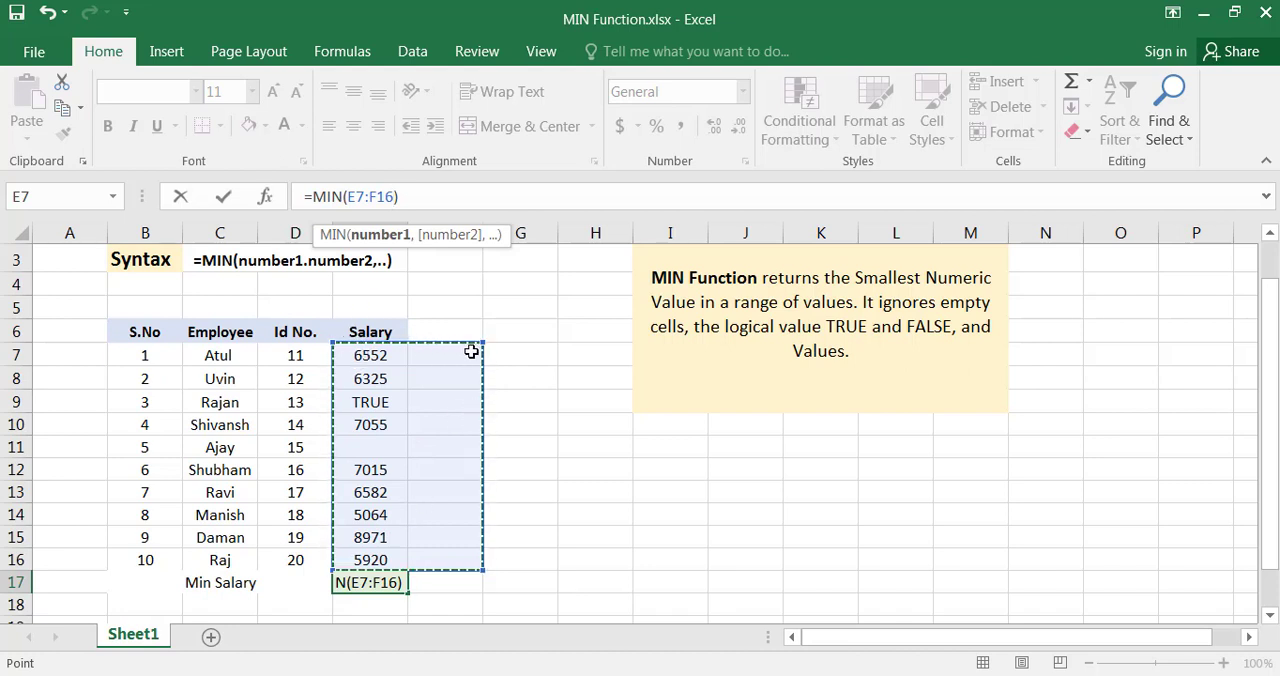
key("Escape")
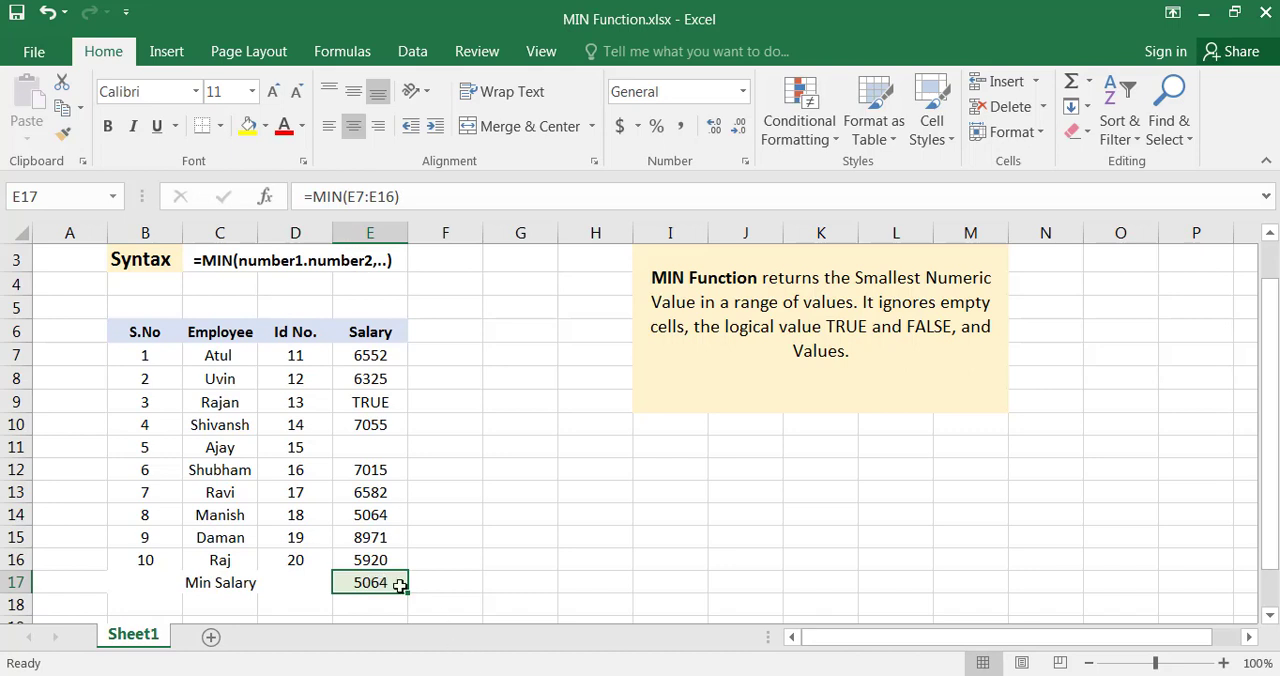
Re-enter the Min Salary formula in E17 as a MIN function over the salary range E7:E16
type("=")
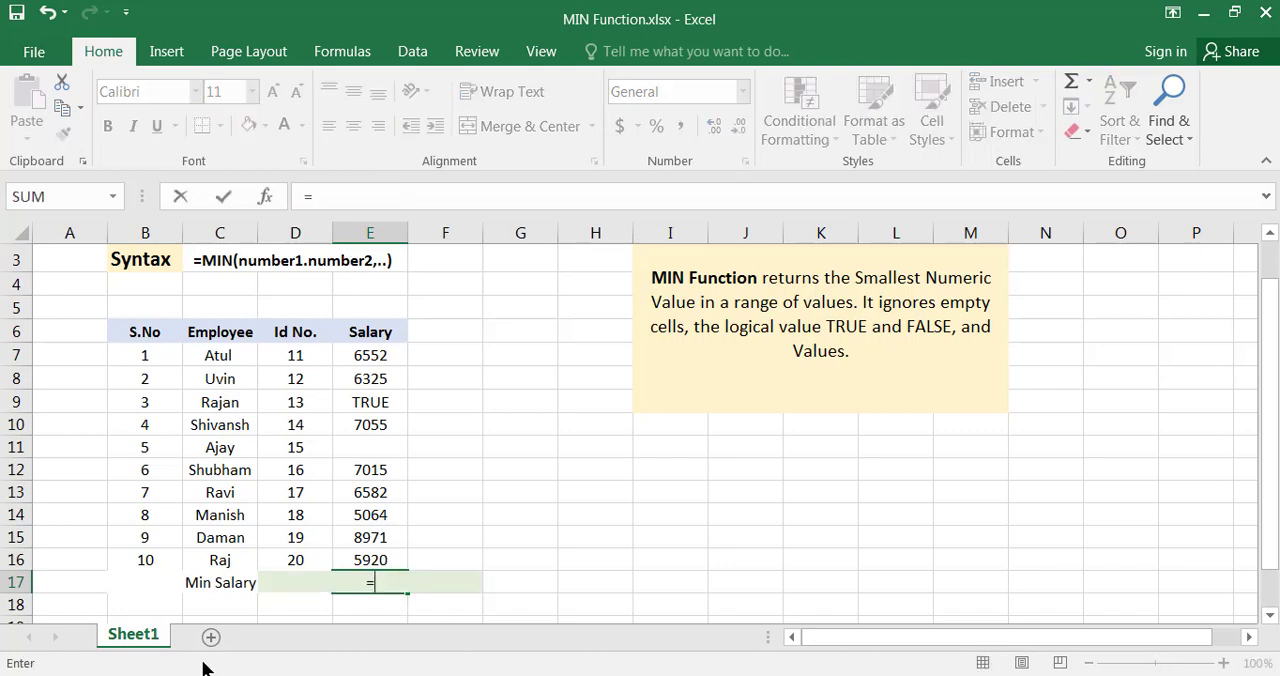
type("min")
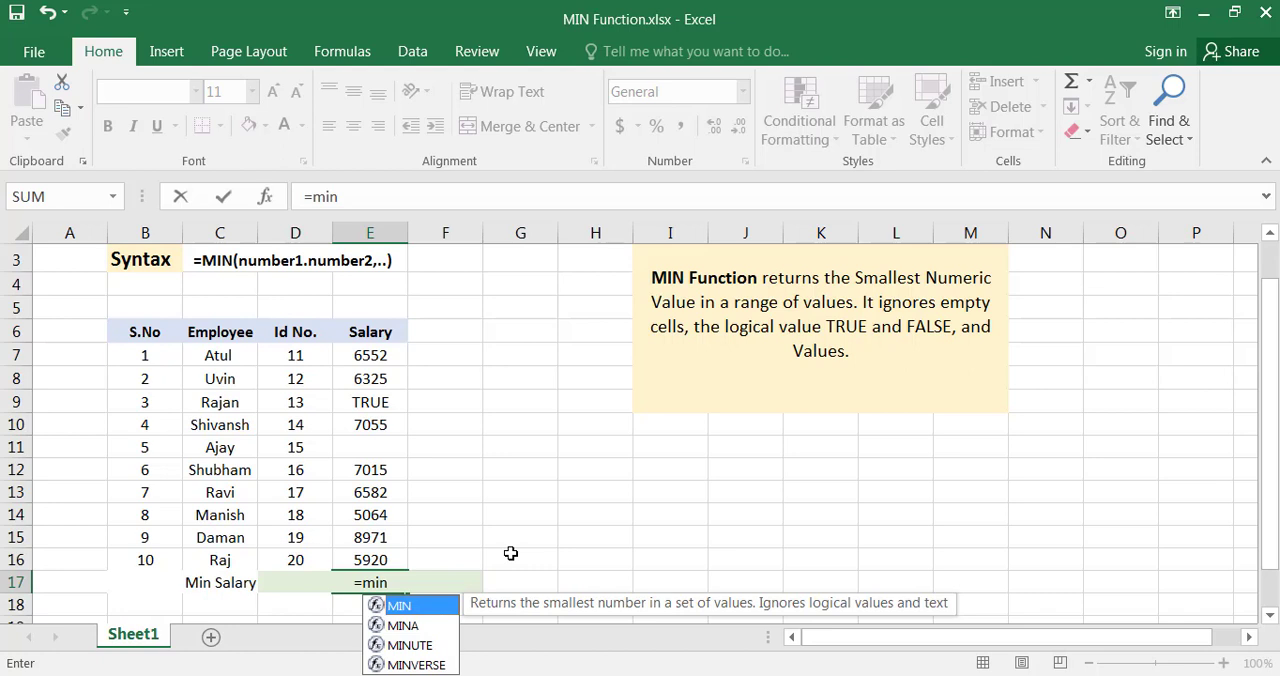
type("(")
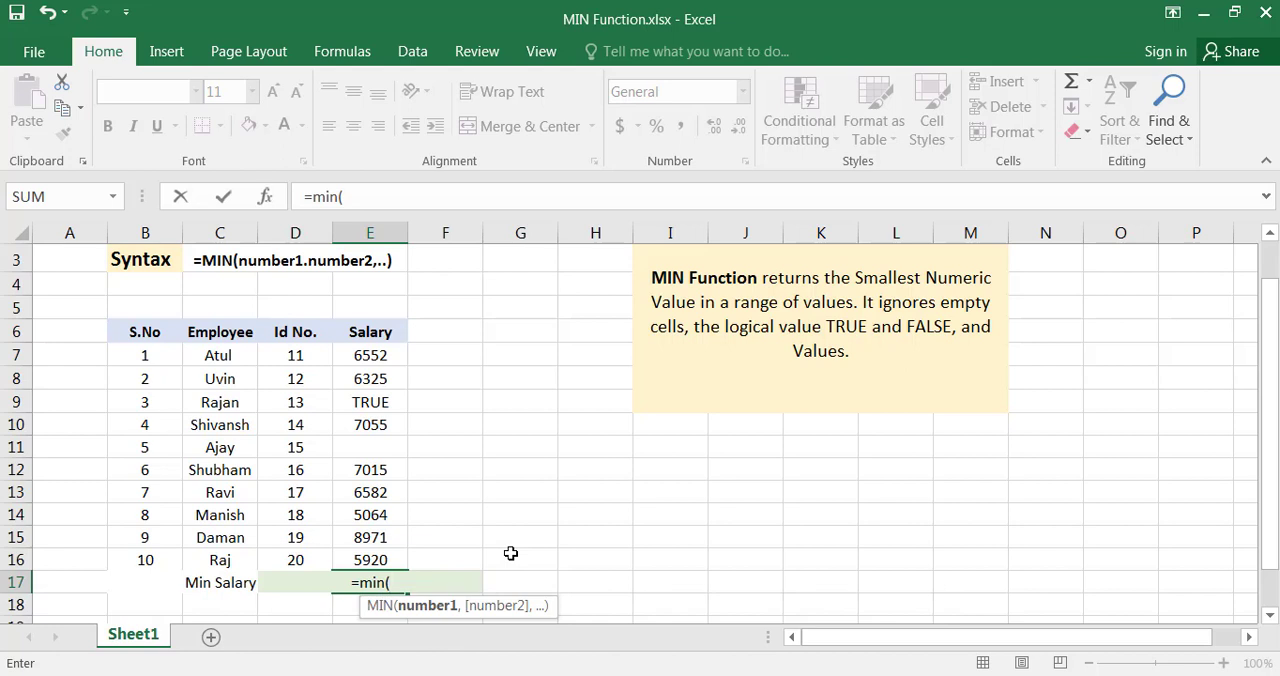
key("Up")
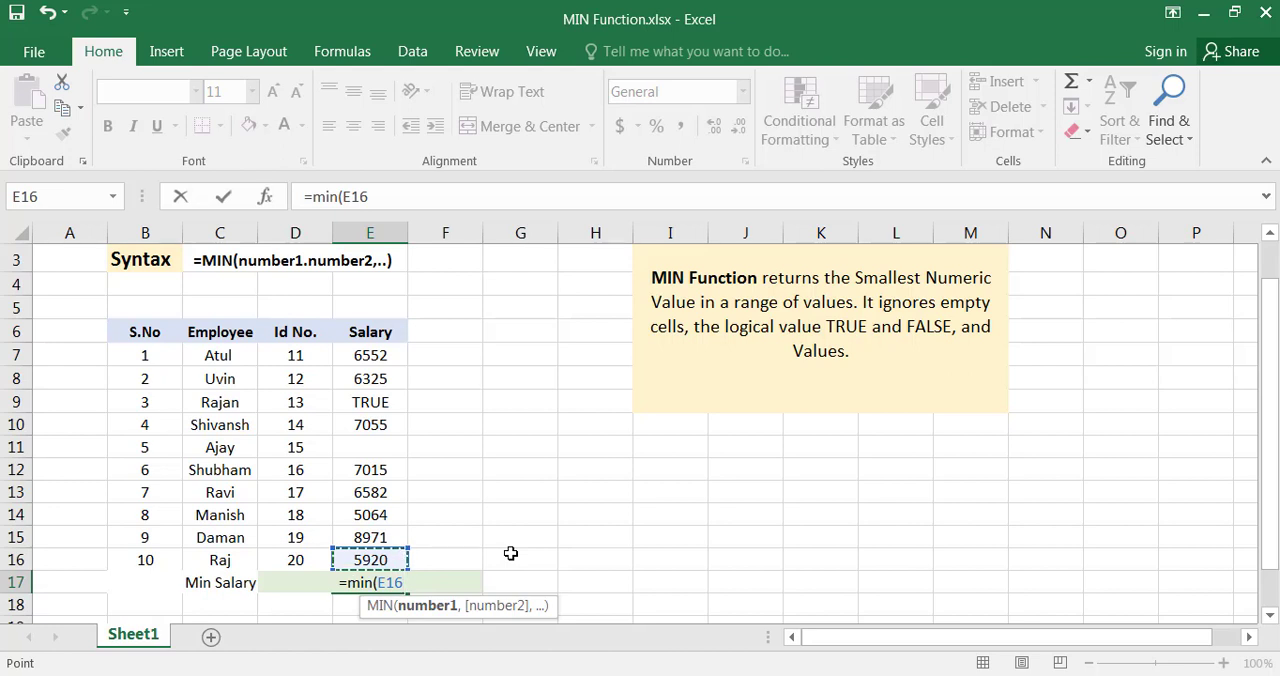
key("shift+Up")
key("shift+Up")
key("shift+Up")
key("shift+Up")
key("shift+Up")
key("shift+Up")
key("shift+Up")
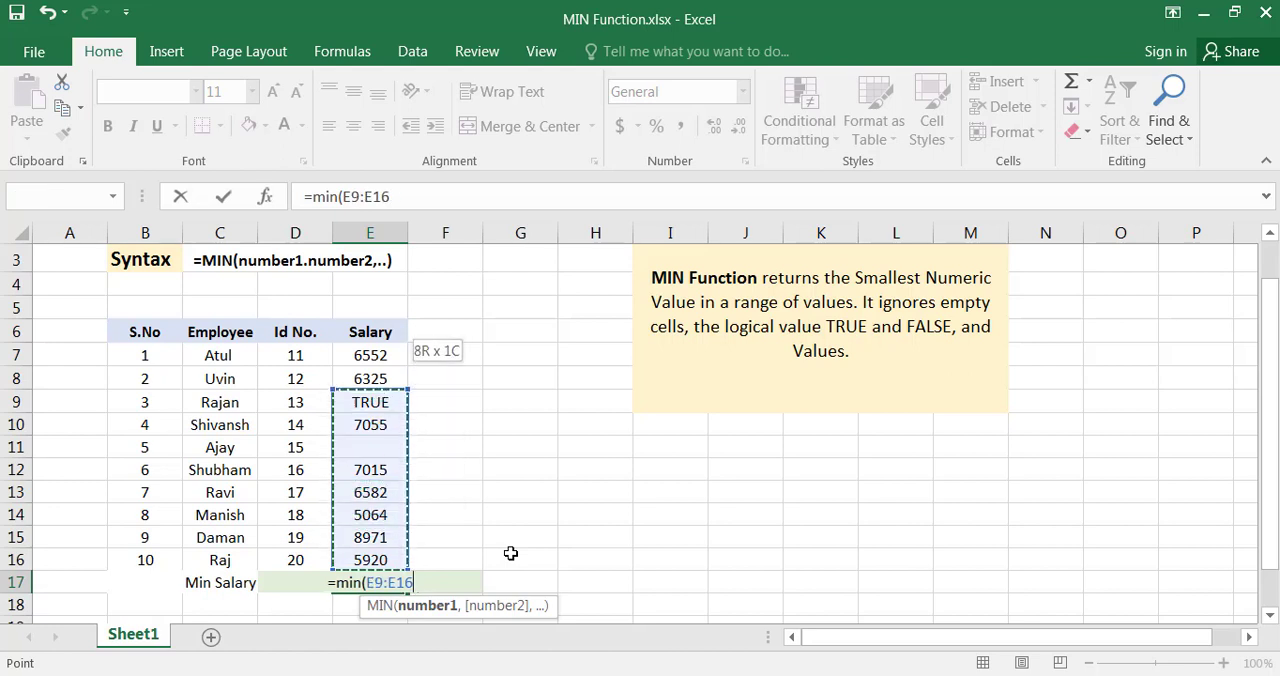
key("shift+Up")
key("shift+Up")
key("shift+Up")
key("shift+Down")
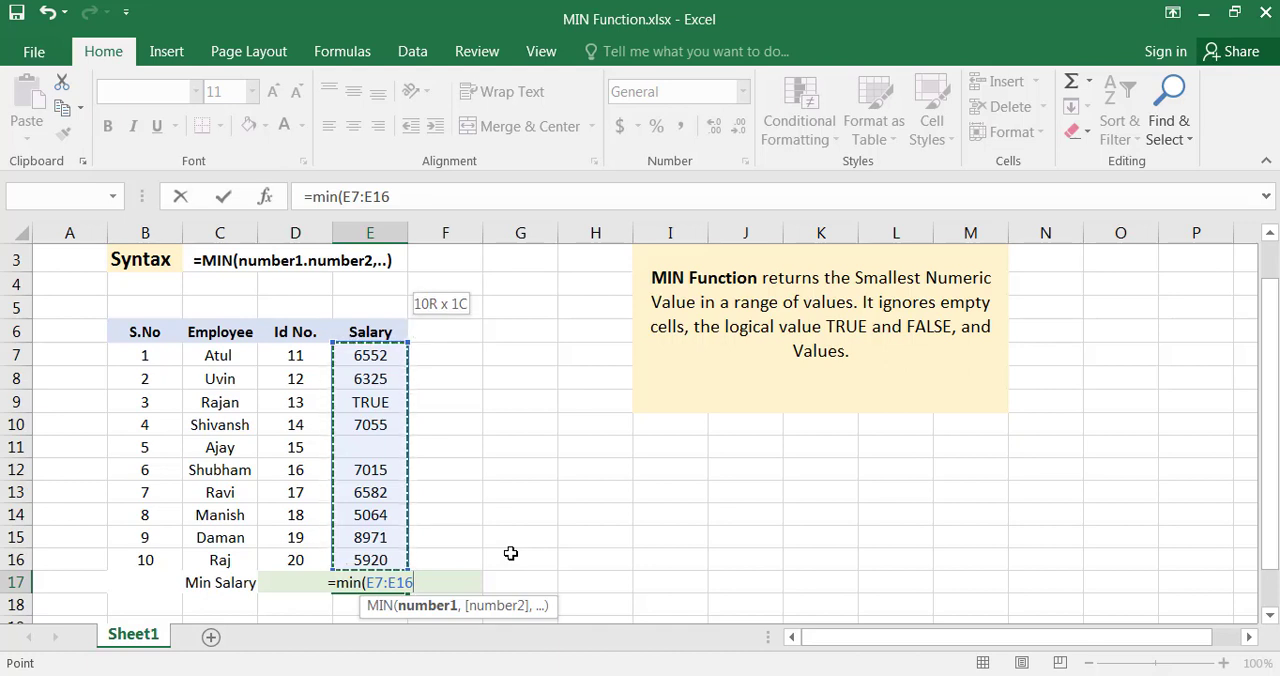
key("shift+Down")
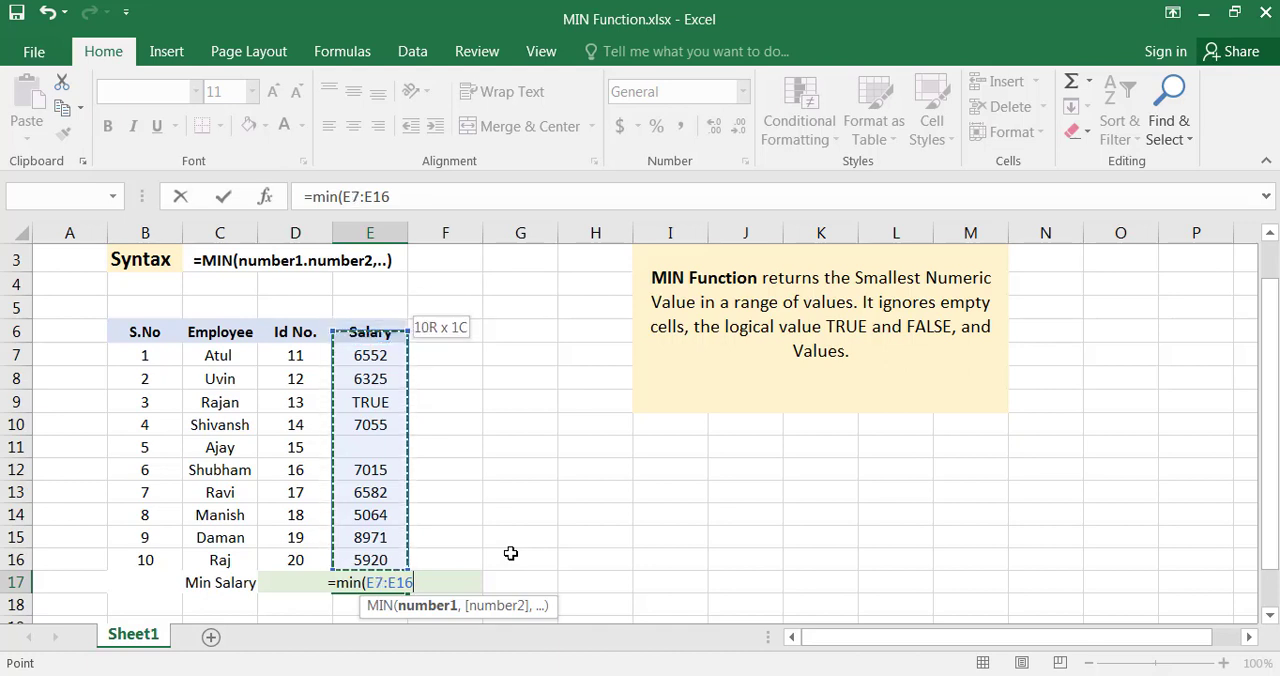
key("shift+Down")
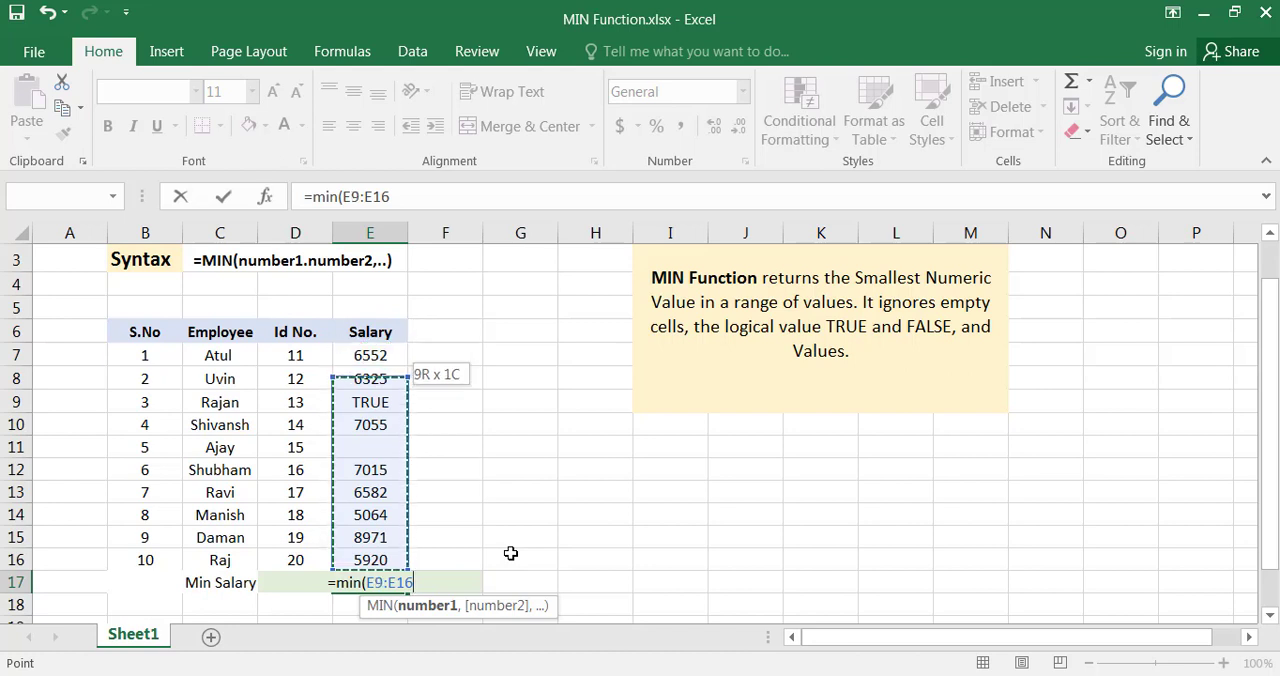
key("shift+Up")
key("shift+Down")
key("shift+Up")
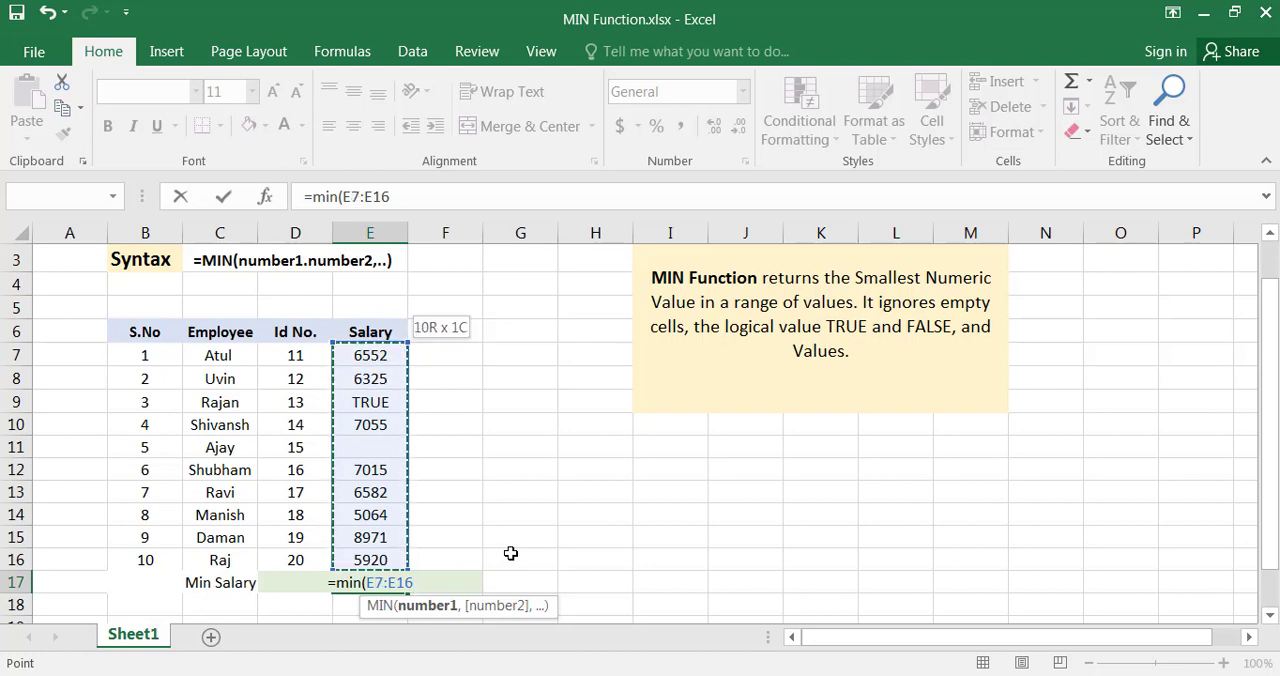
key("shift+Down")
key("shift+Down")
key("shift+Up")
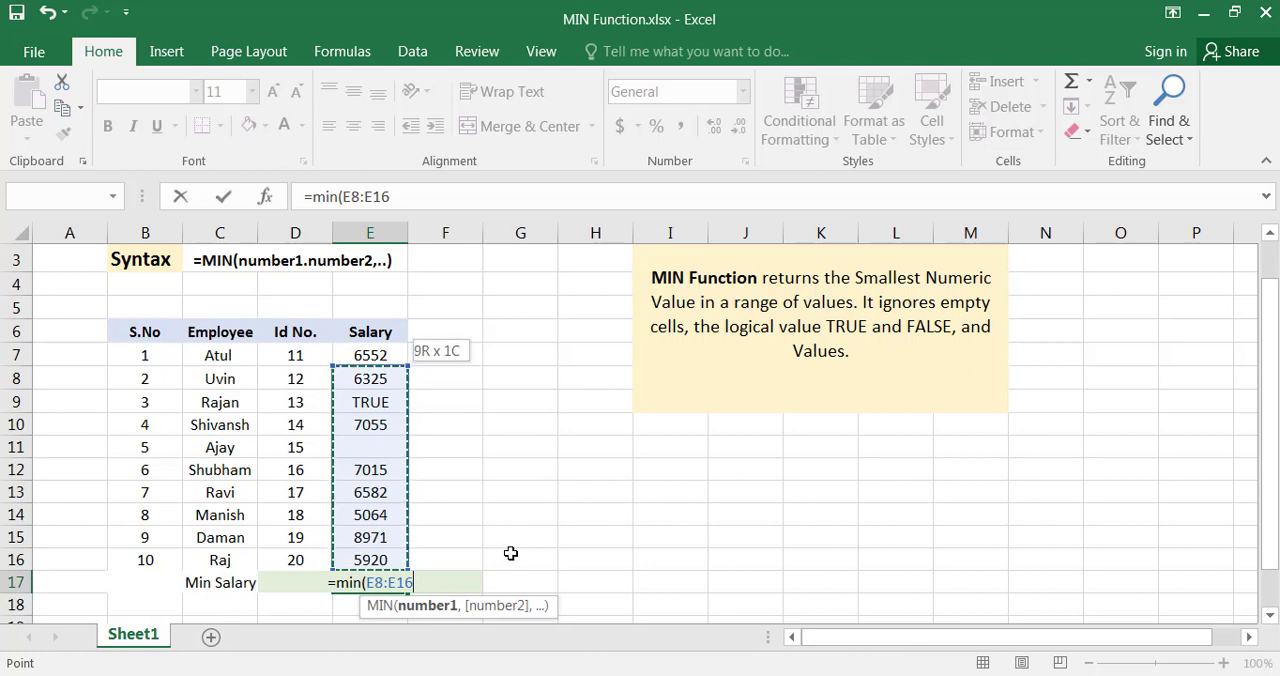
key("shift+Up")
key("shift+Up")
key("shift+Down")
key("shift+Down")
key("shift+Up")
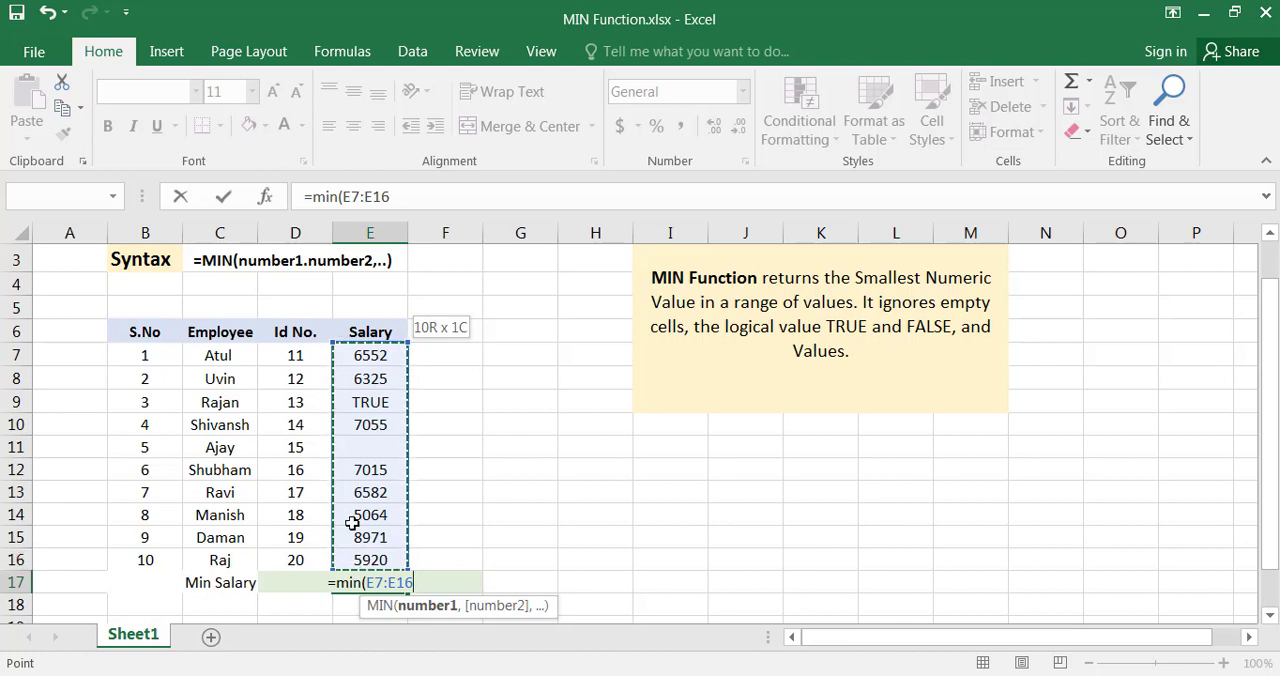
key("Return")
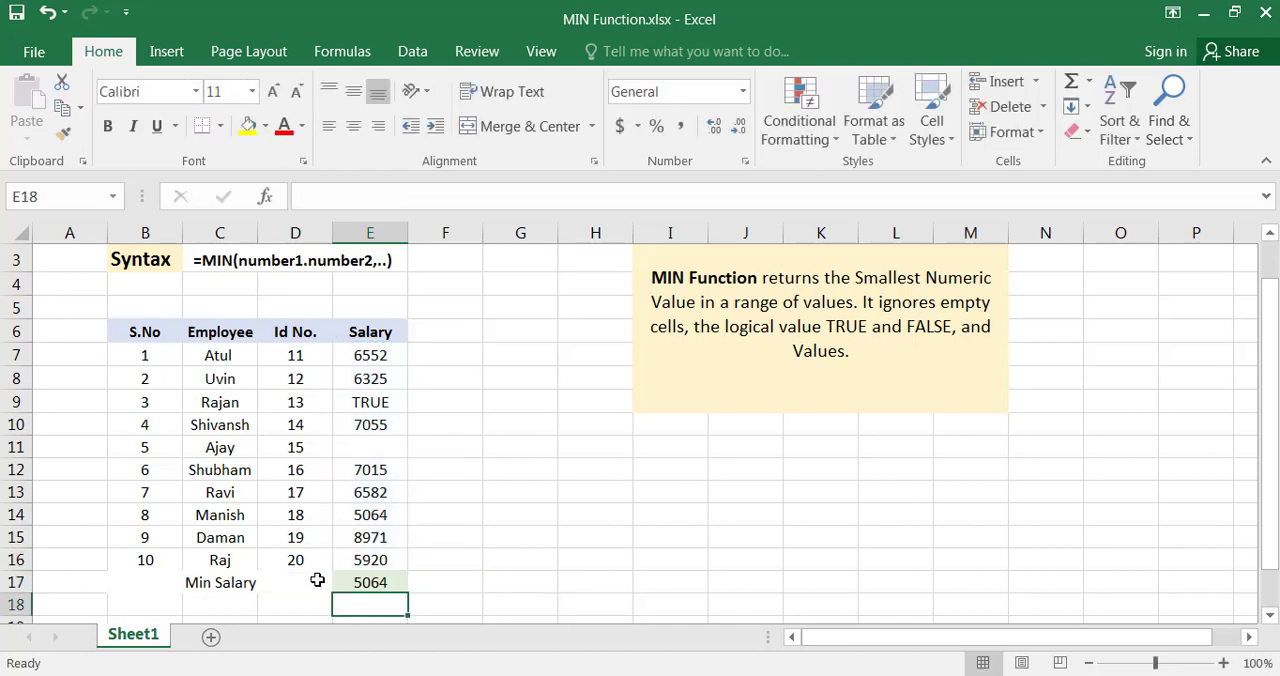
Compare the Min Salary result with the salary in E14, the TRUE in E9, the empty E11 and the full salary range
left_click(383, 581)
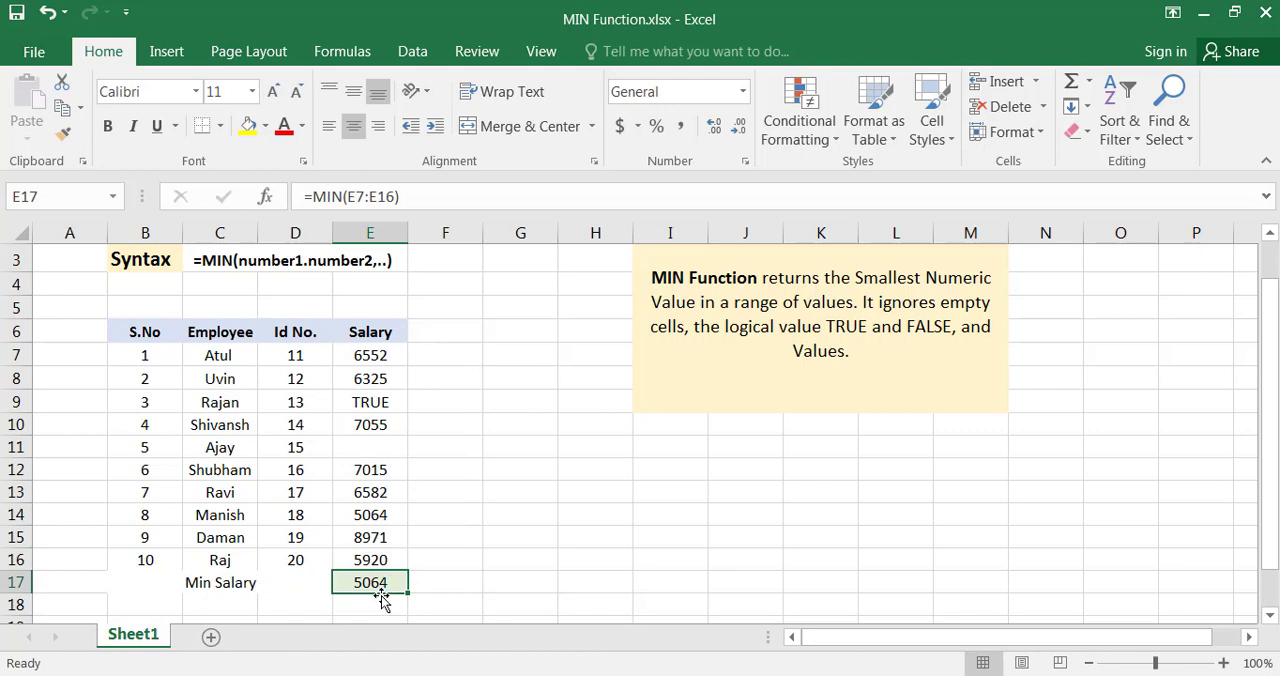
left_click(383, 516)
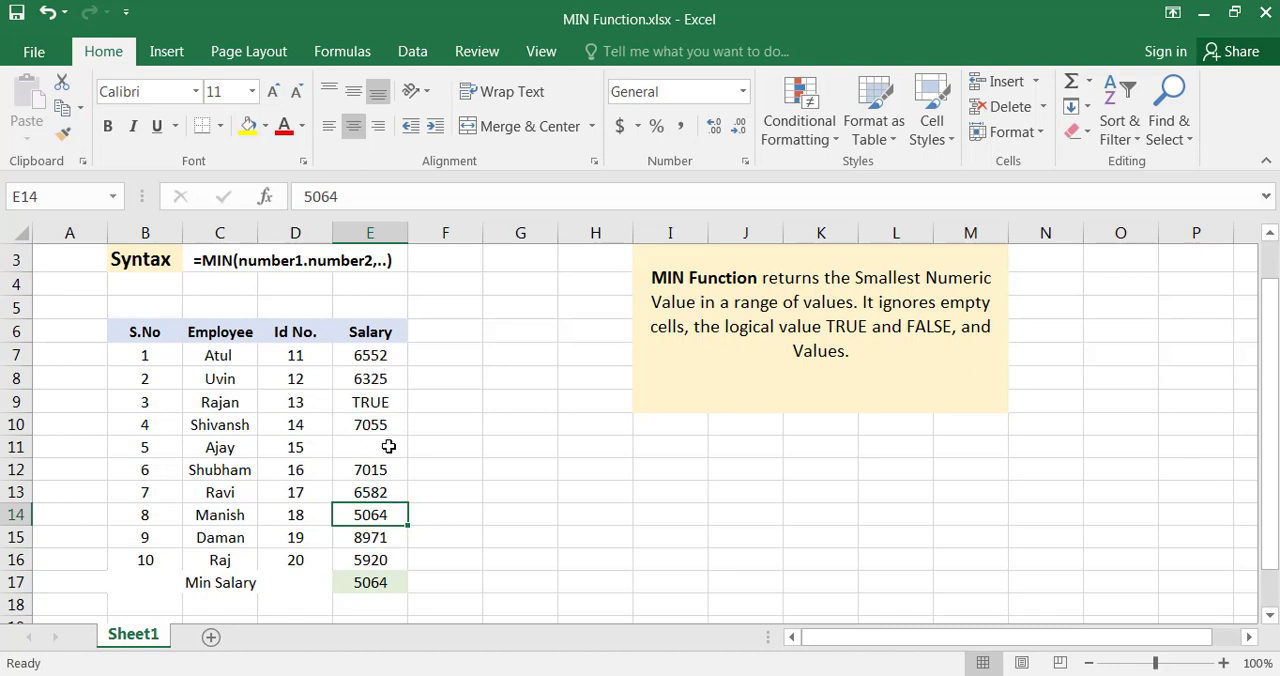
left_click(384, 400)
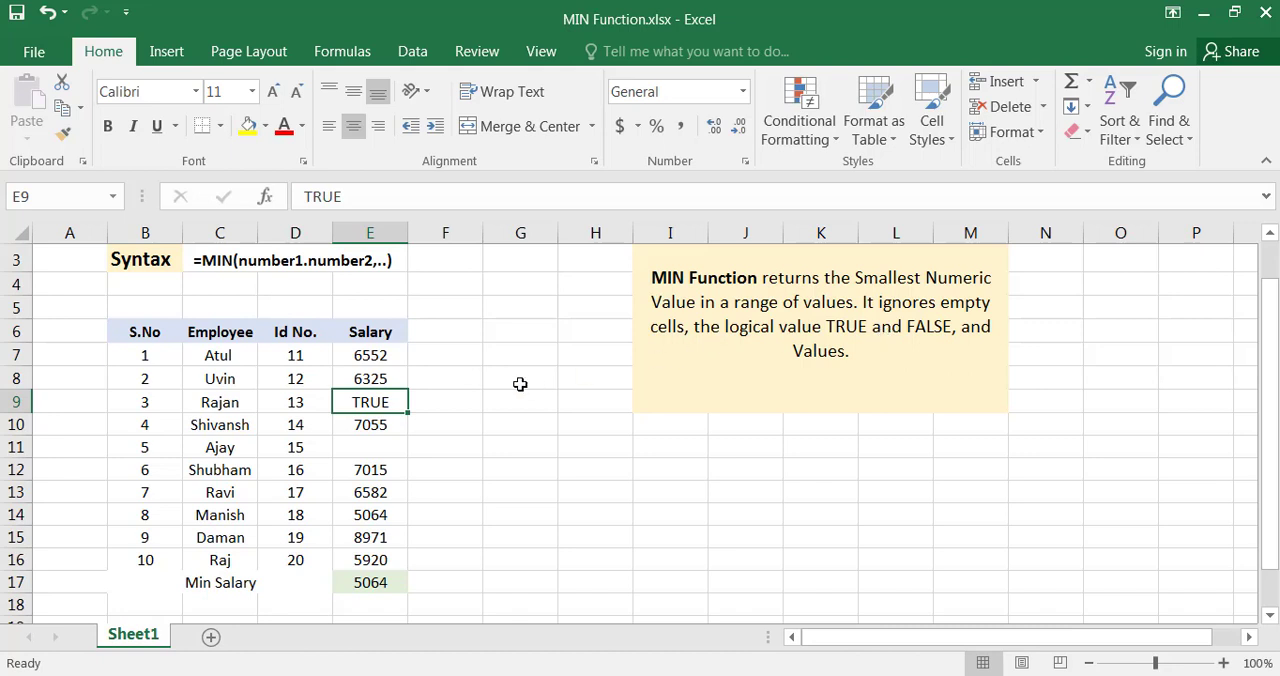
left_click(397, 441)
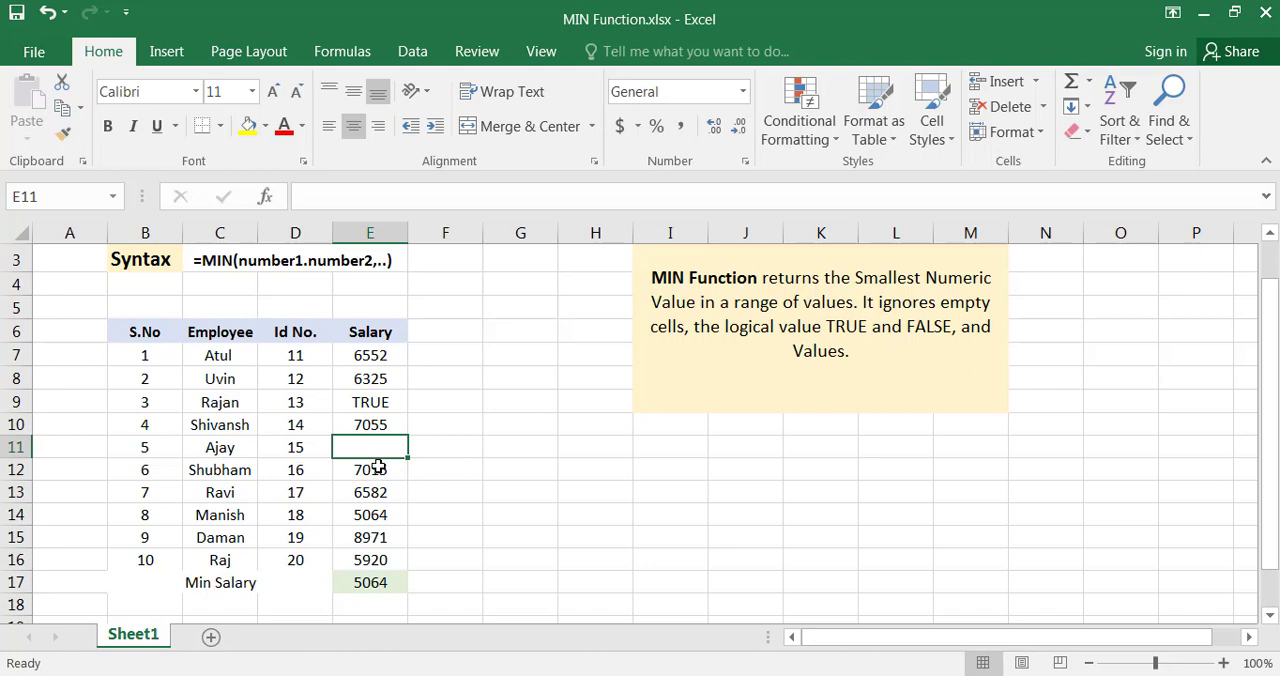
left_click(218, 261)
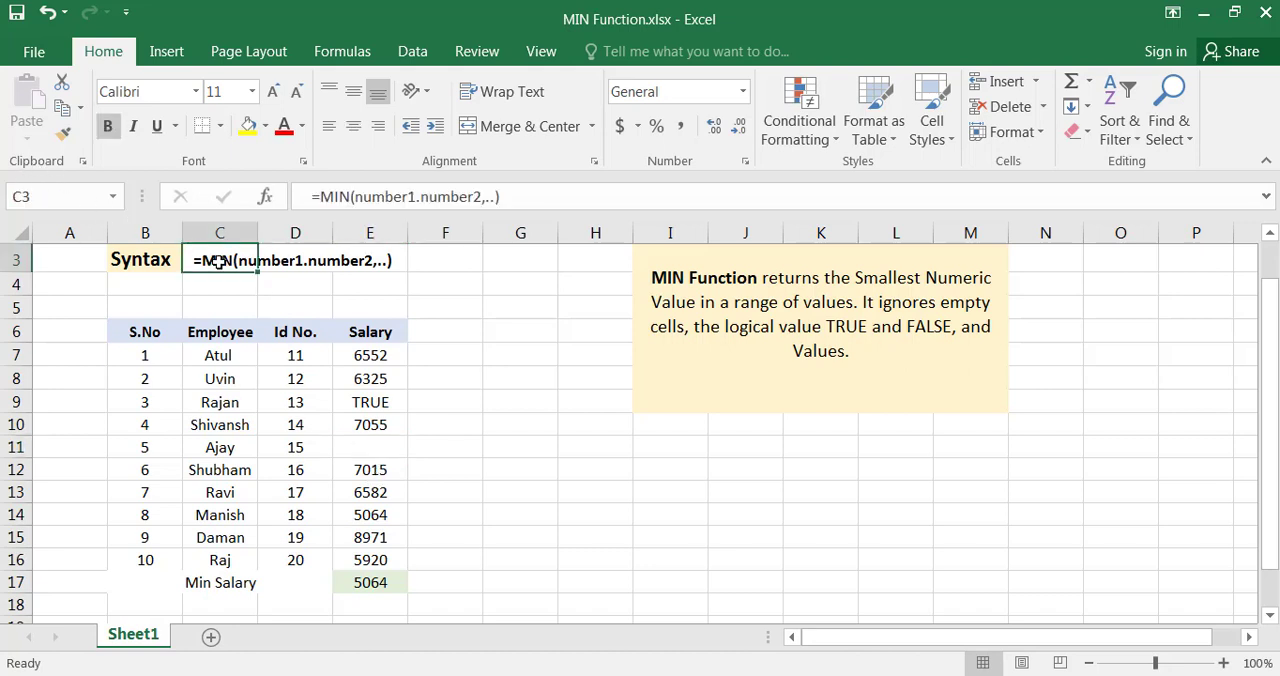
left_click_drag(400, 352, 398, 553)
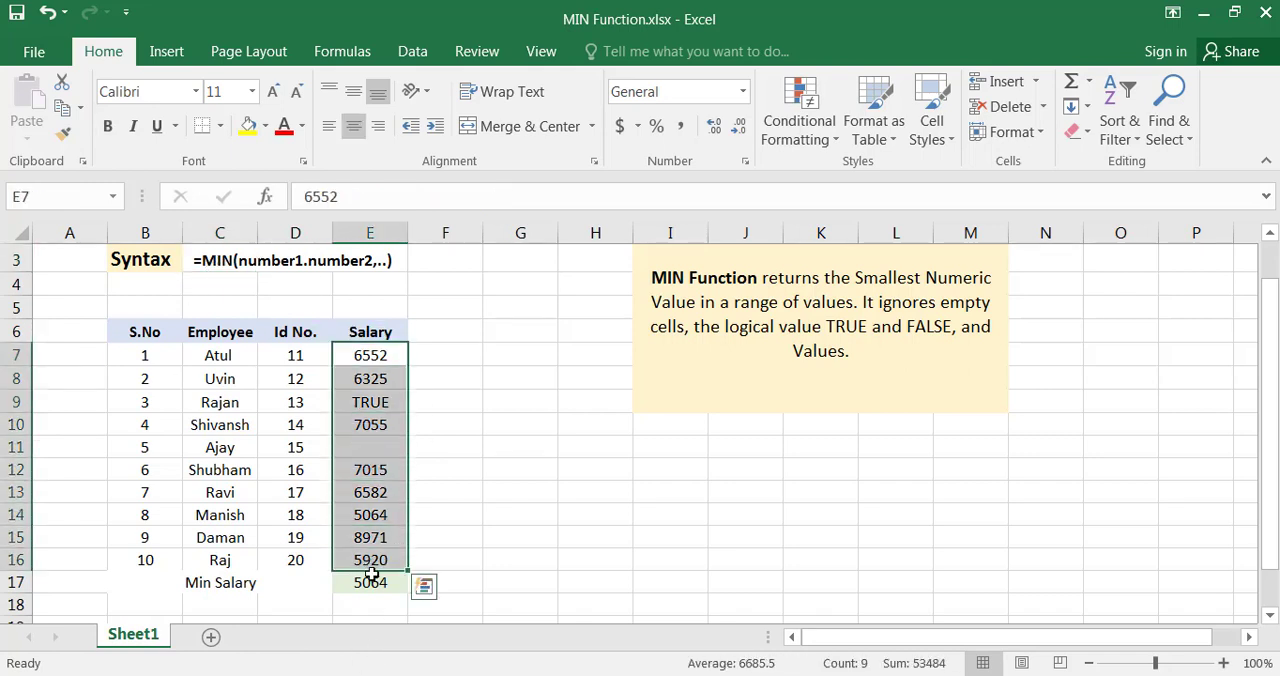
Replace the period between number1 and number2 in the C3 syntax line with a comma
left_click(220, 260)
scroll(428, 378, "up", 1)
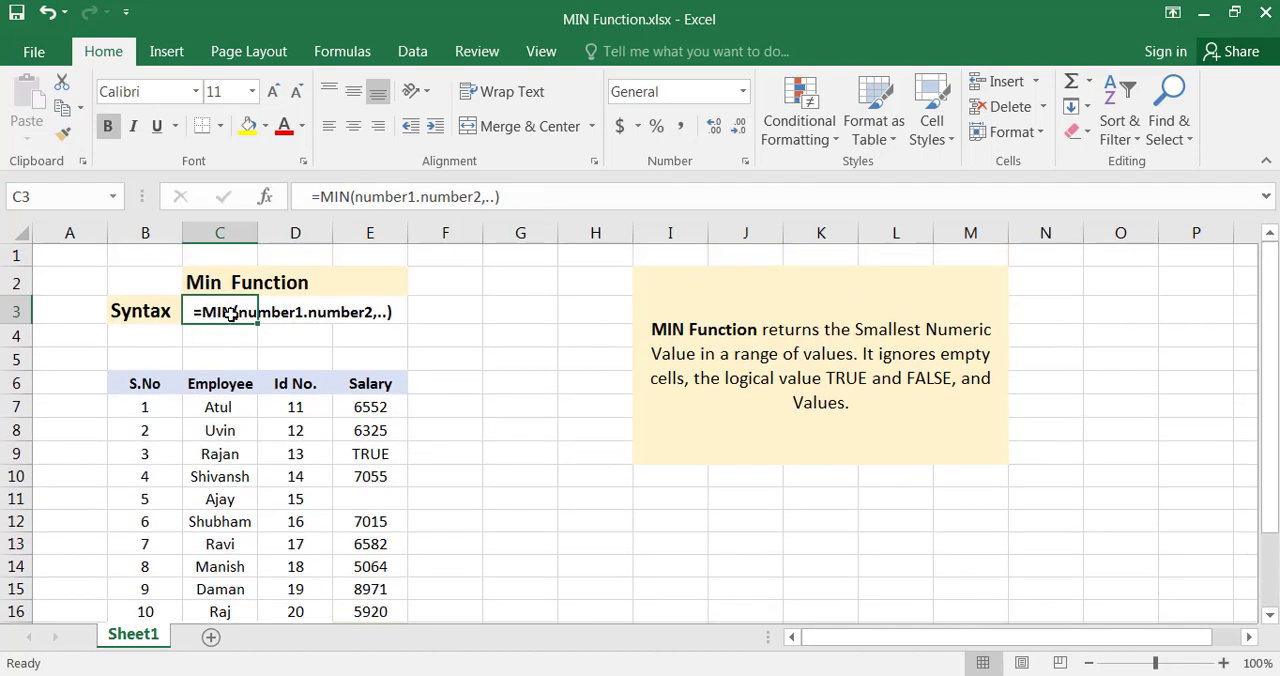
left_click(312, 325)
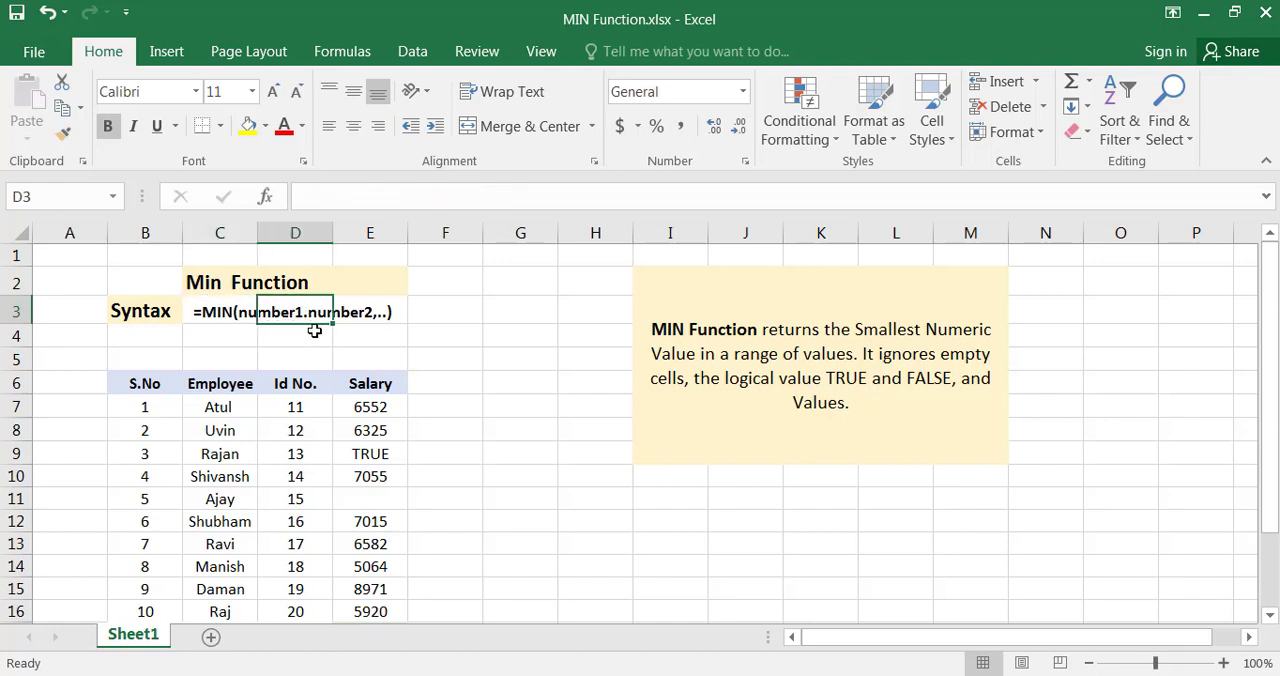
left_click(217, 311)
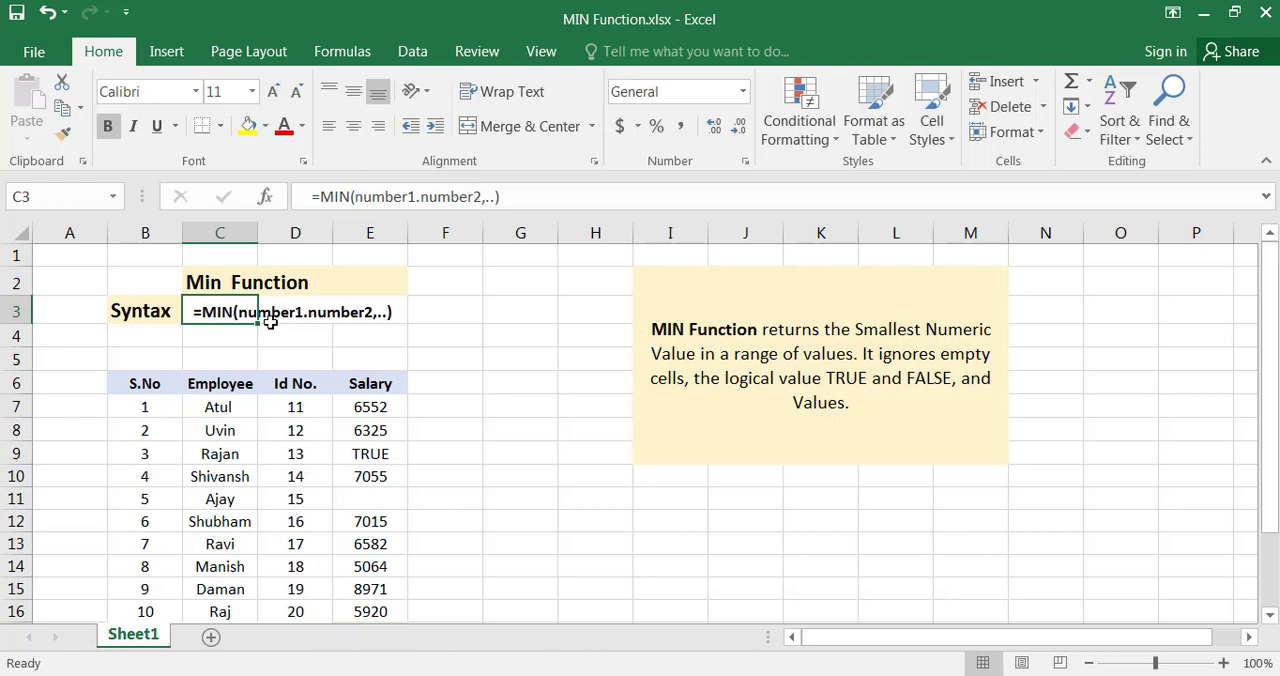
double_click(240, 312)
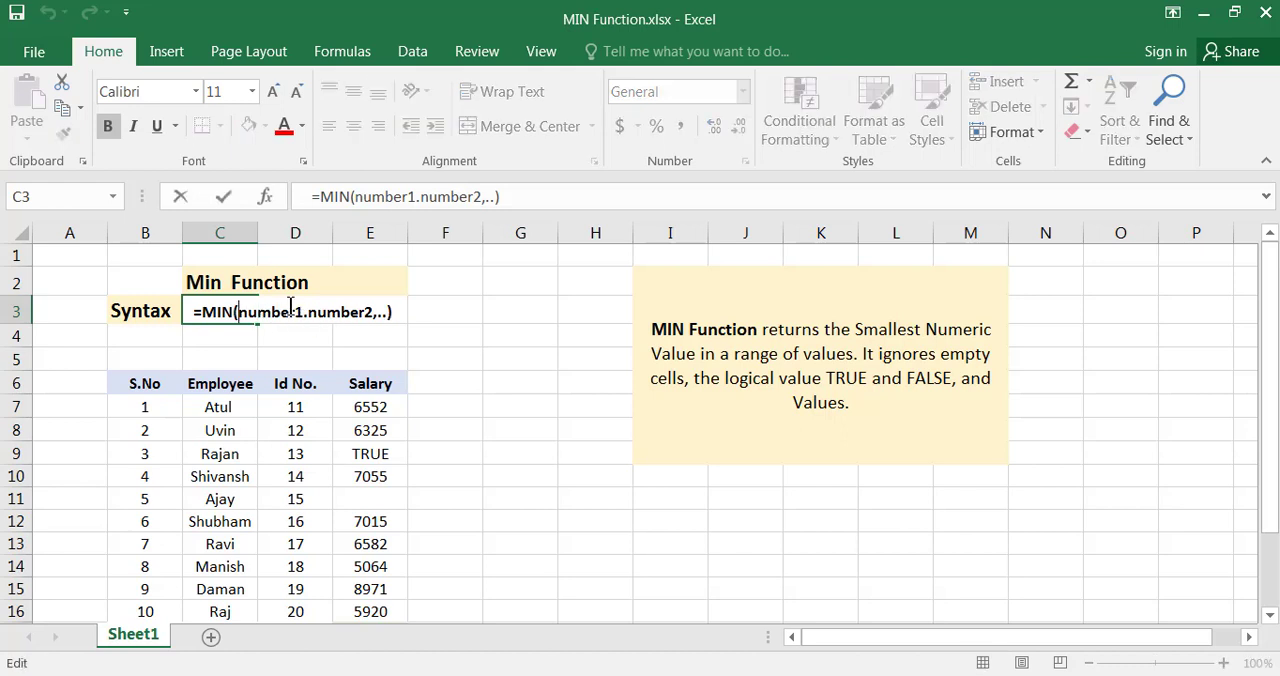
left_click(307, 312)
key("BackSpace")
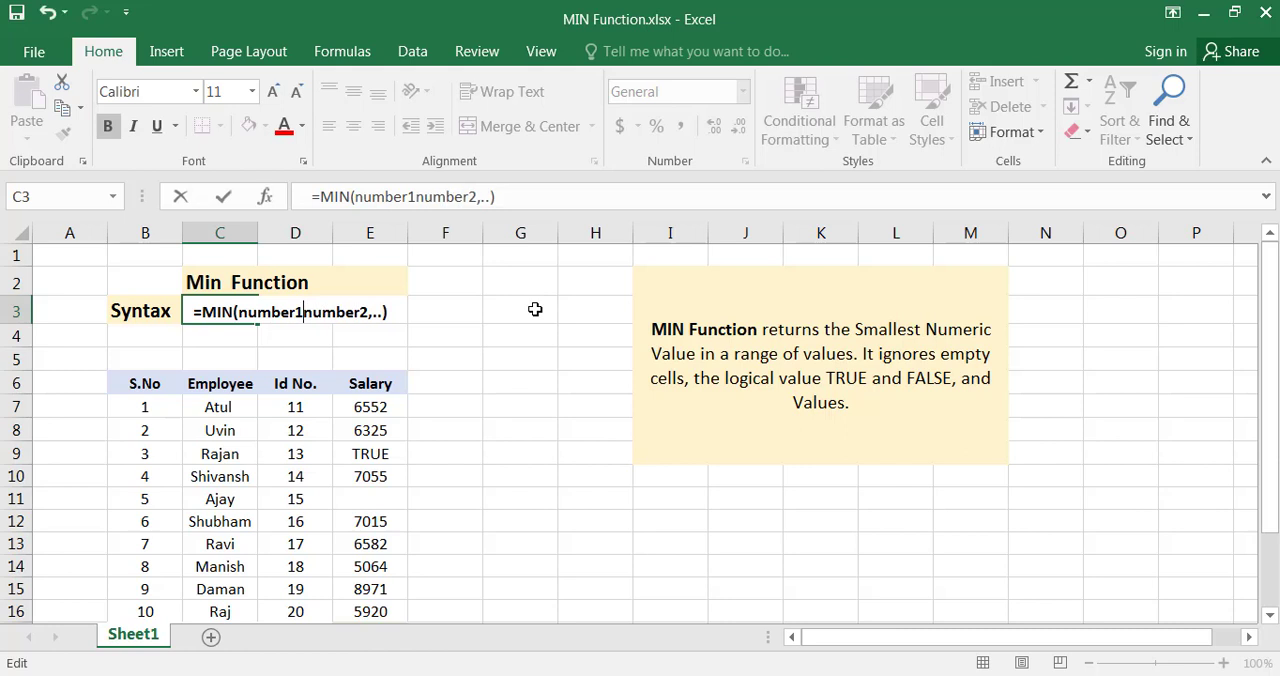
type(",")
key("Return")
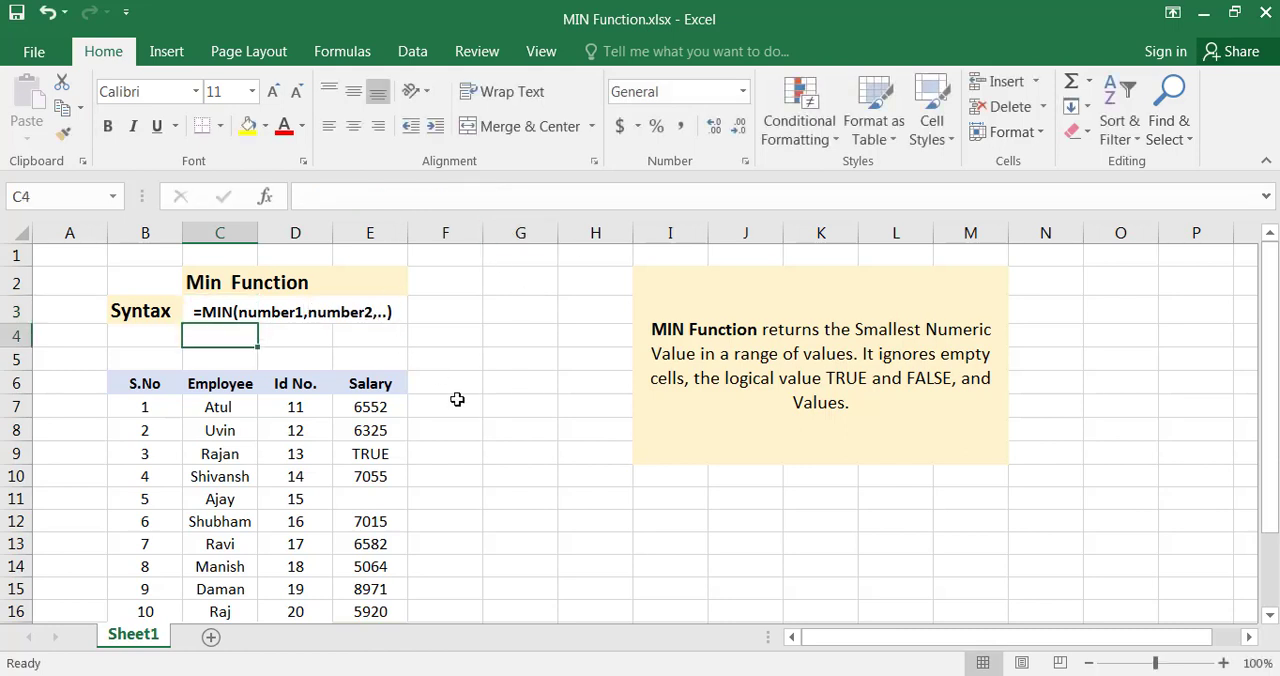
Review the MIN syntax in C3 and its number1 and number2 arguments
scroll(457, 410, "down", 1)
scroll(443, 434, "up", 1)
left_click(266, 313)
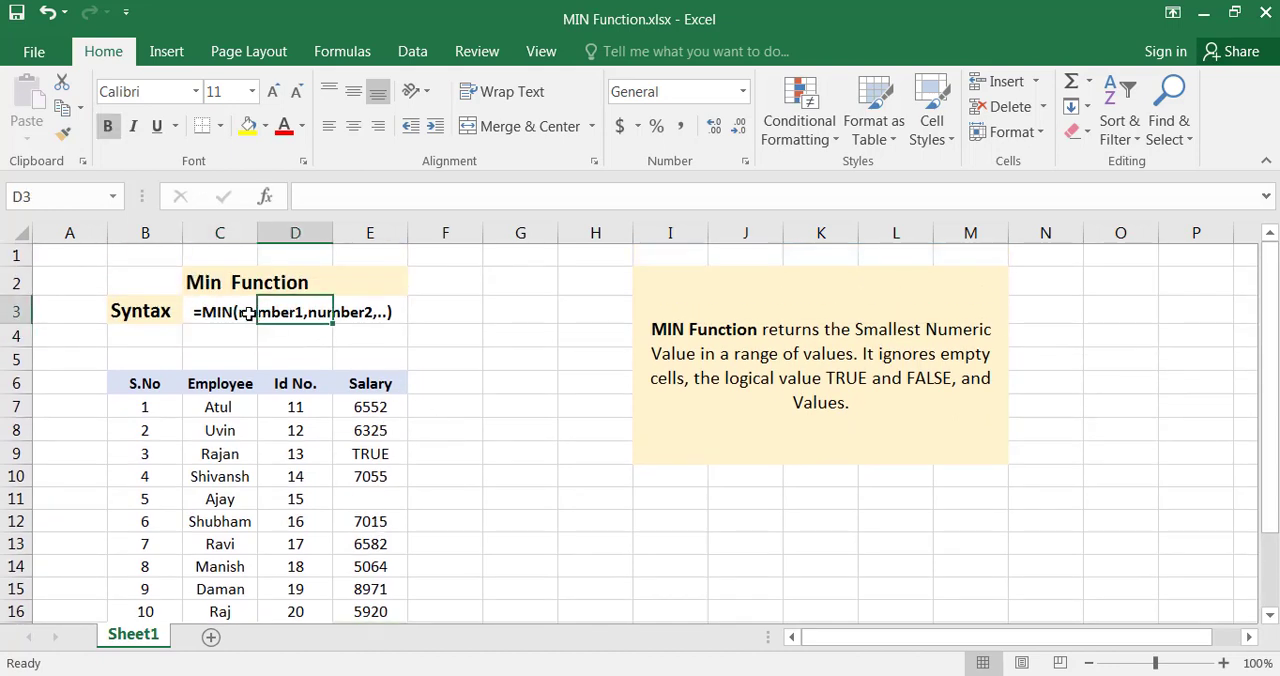
left_click(248, 315)
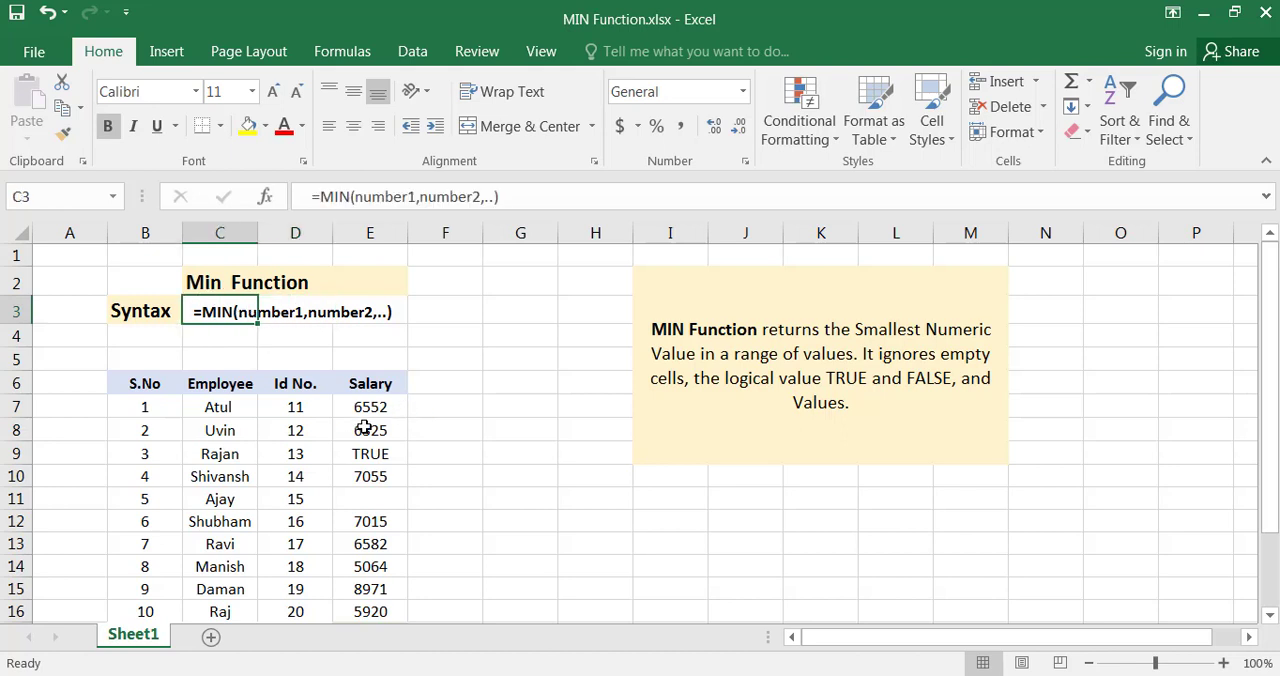
Extend the MIN formula in E17 with F7:F16 and G7:G16 as second and third arguments
scroll(362, 430, "down", 2)
left_click(392, 477)
double_click(392, 477)
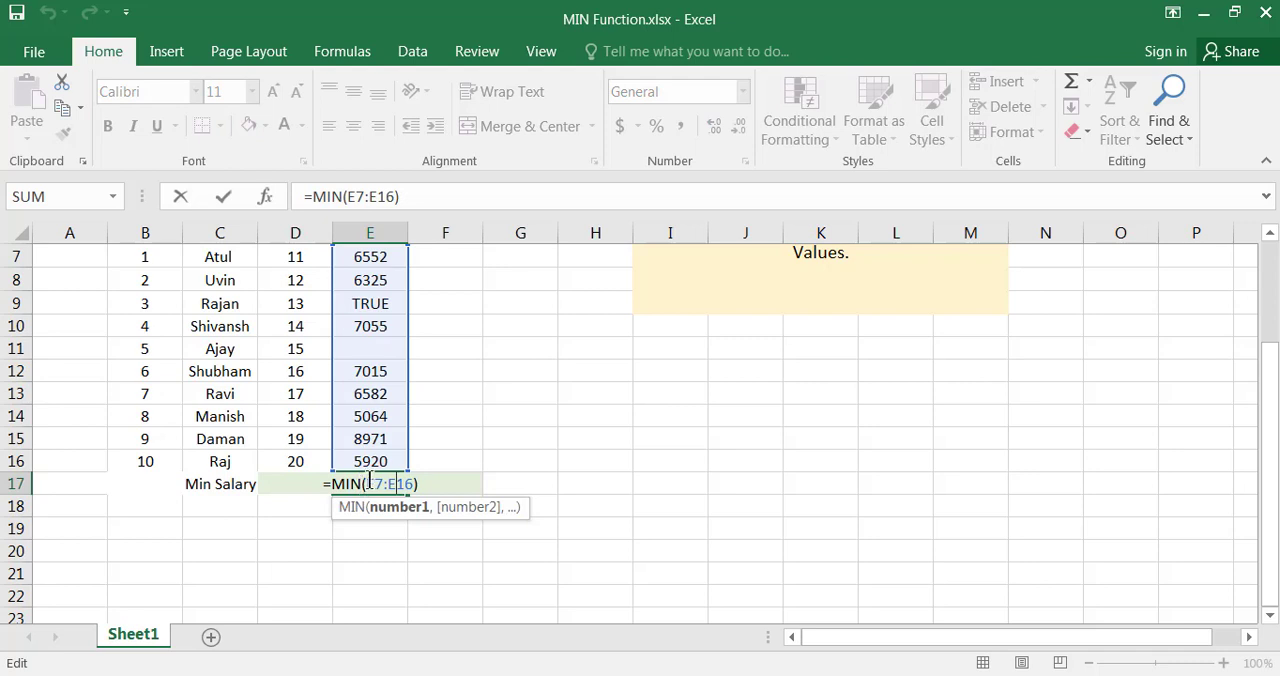
left_click_drag(365, 484, 413, 484)
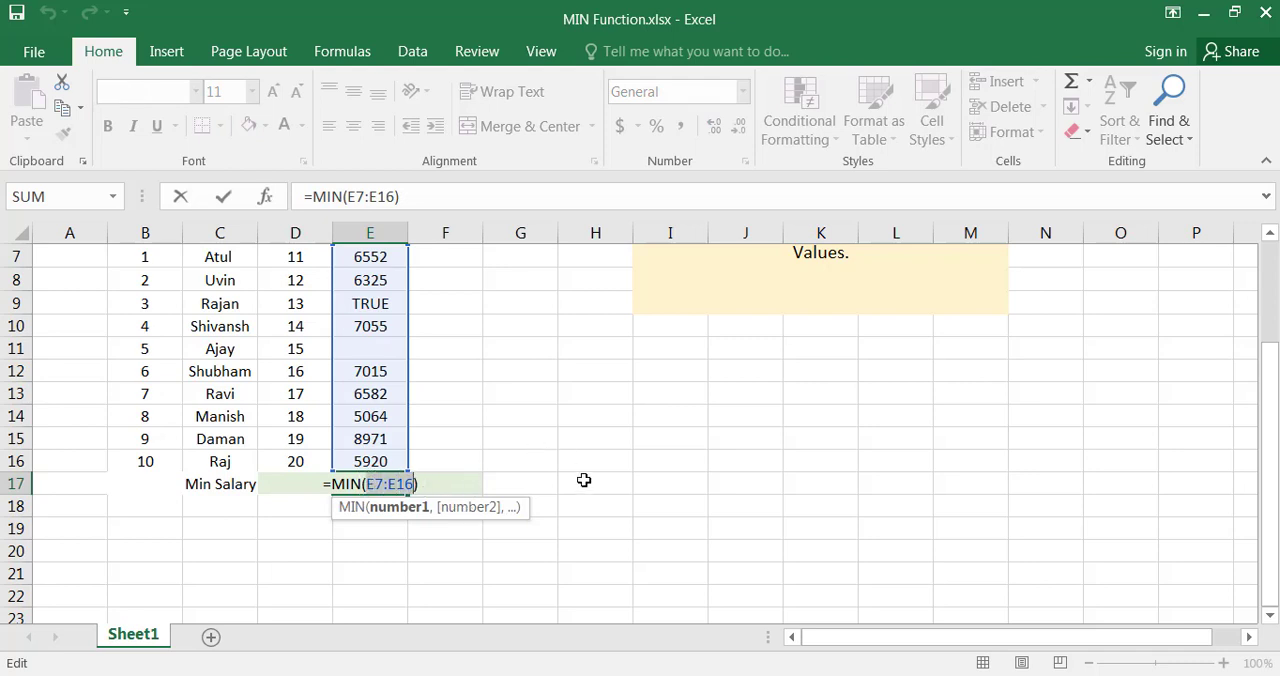
key("Right")
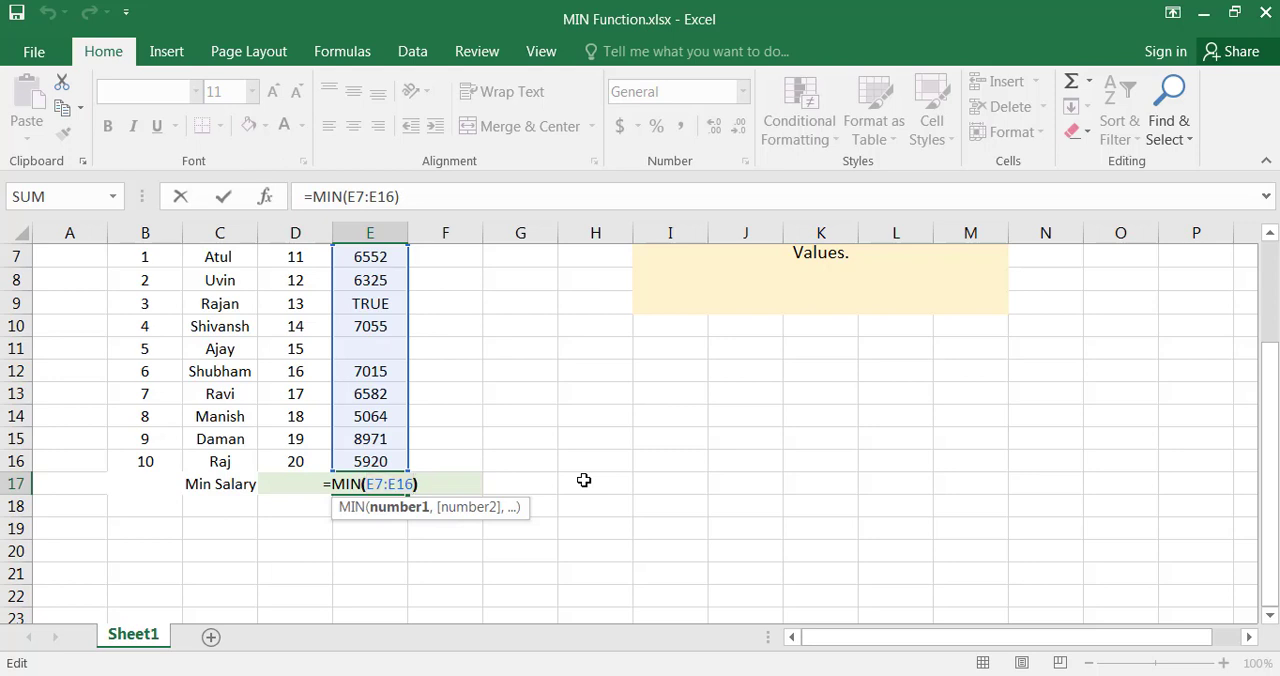
key("Right")
key("Left")
type(",")
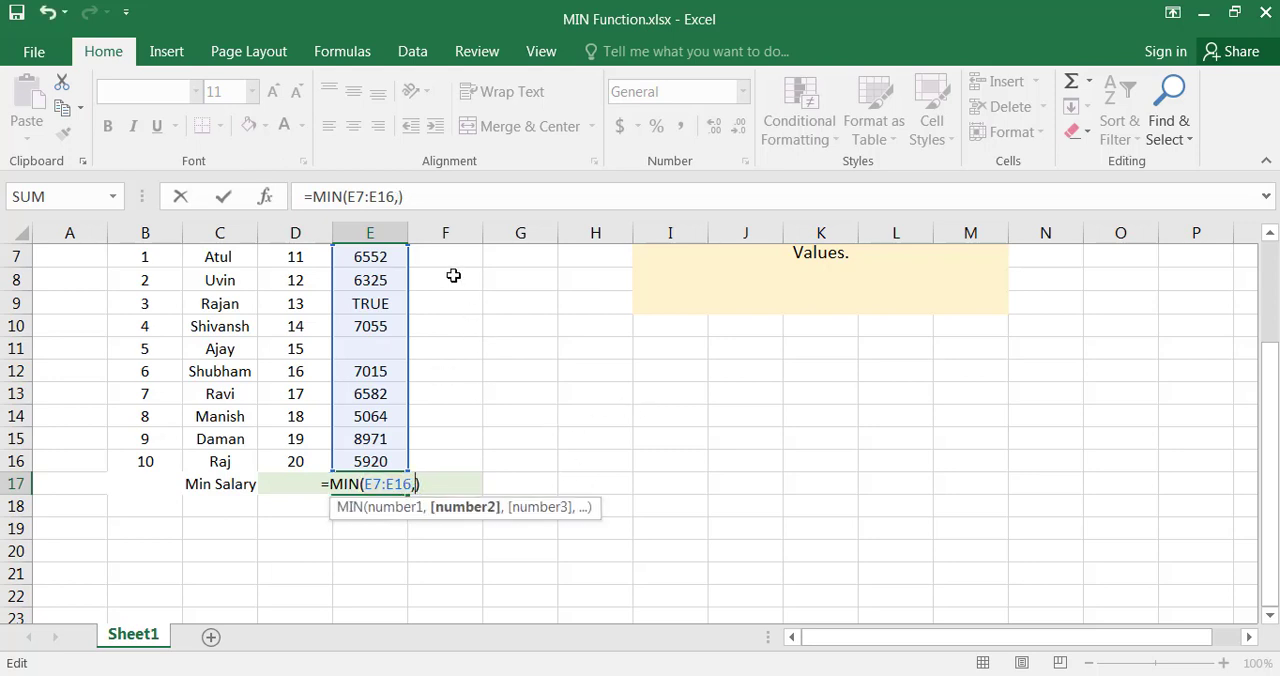
left_click_drag(453, 255, 457, 463)
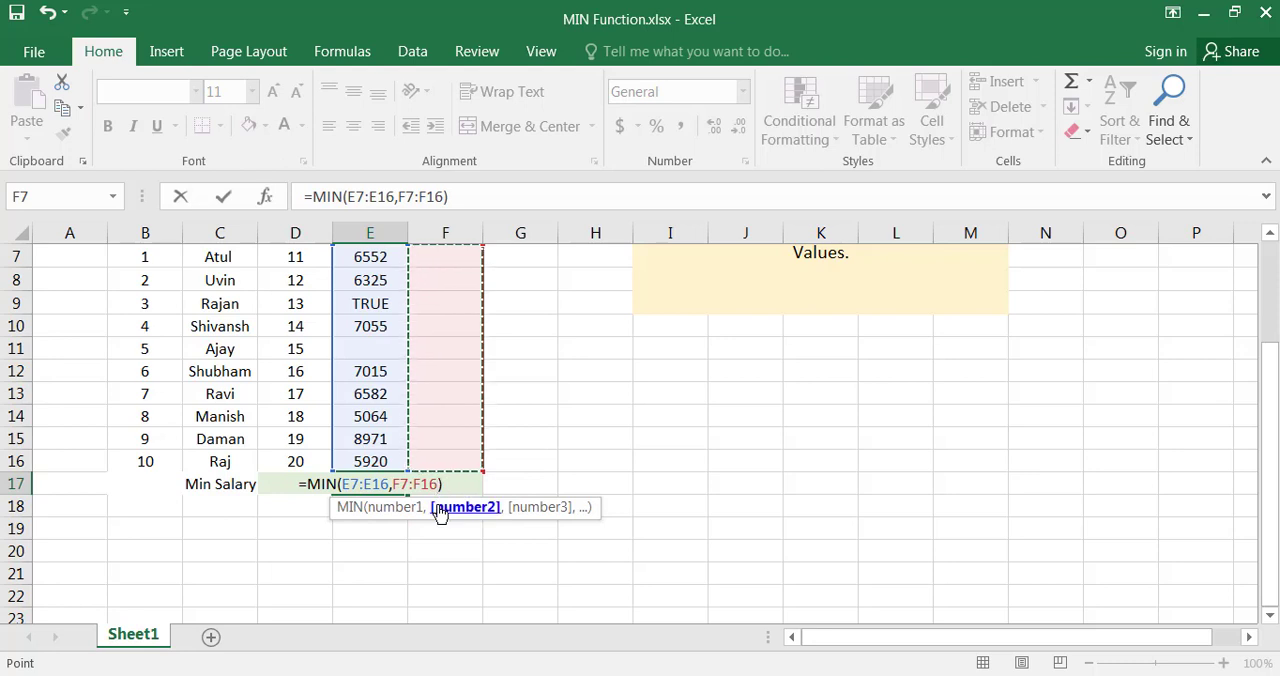
type(",")
left_click_drag(537, 254, 537, 456)
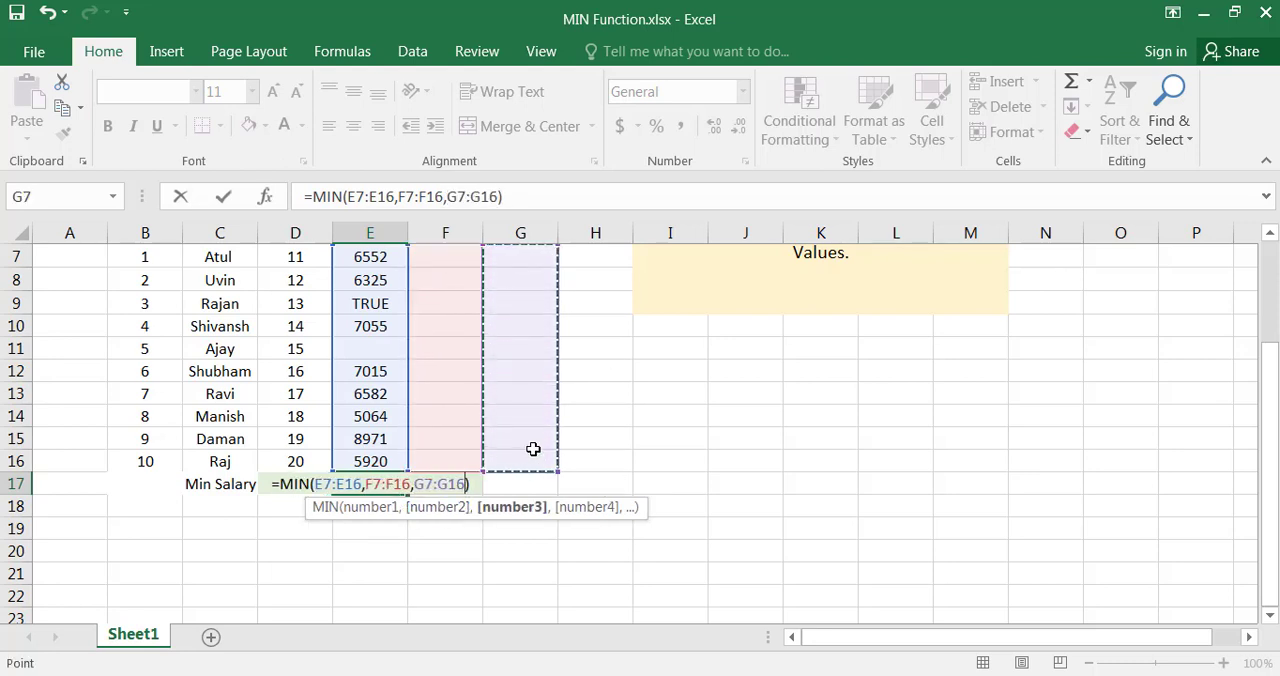
key("Return")
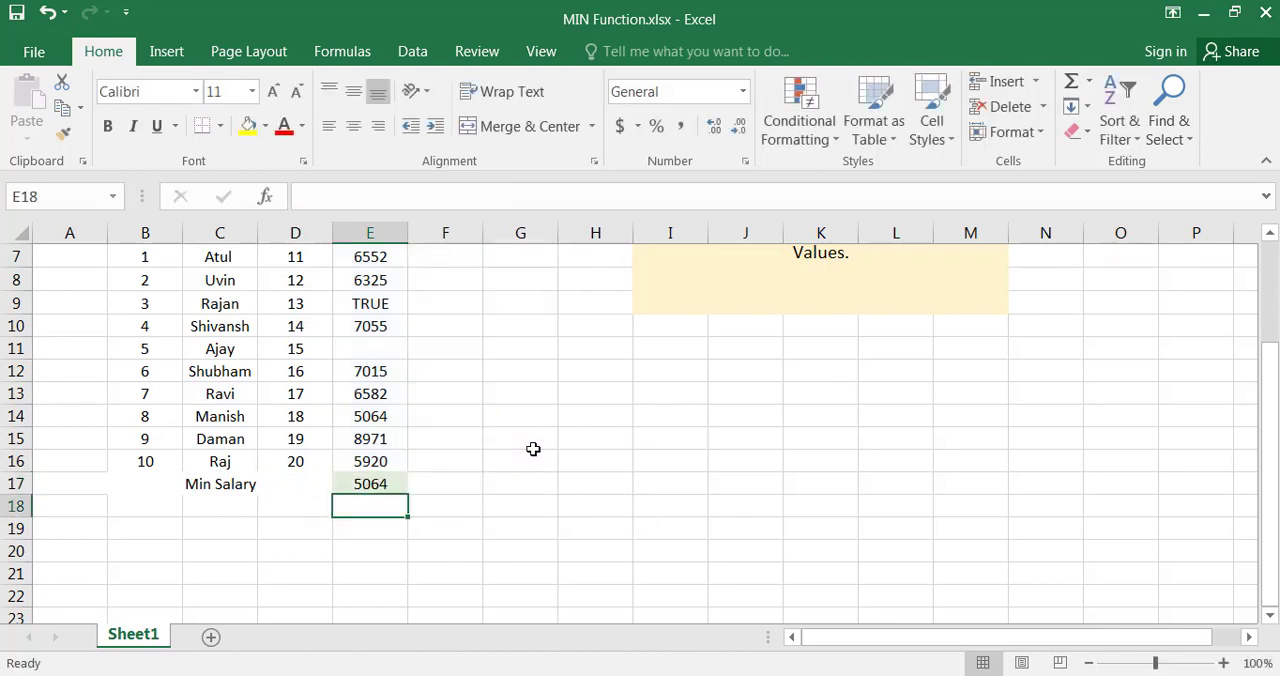
Replace the three ranges in the E17 MIN formula with the single cells D11, D8 and D9
left_click(370, 487)
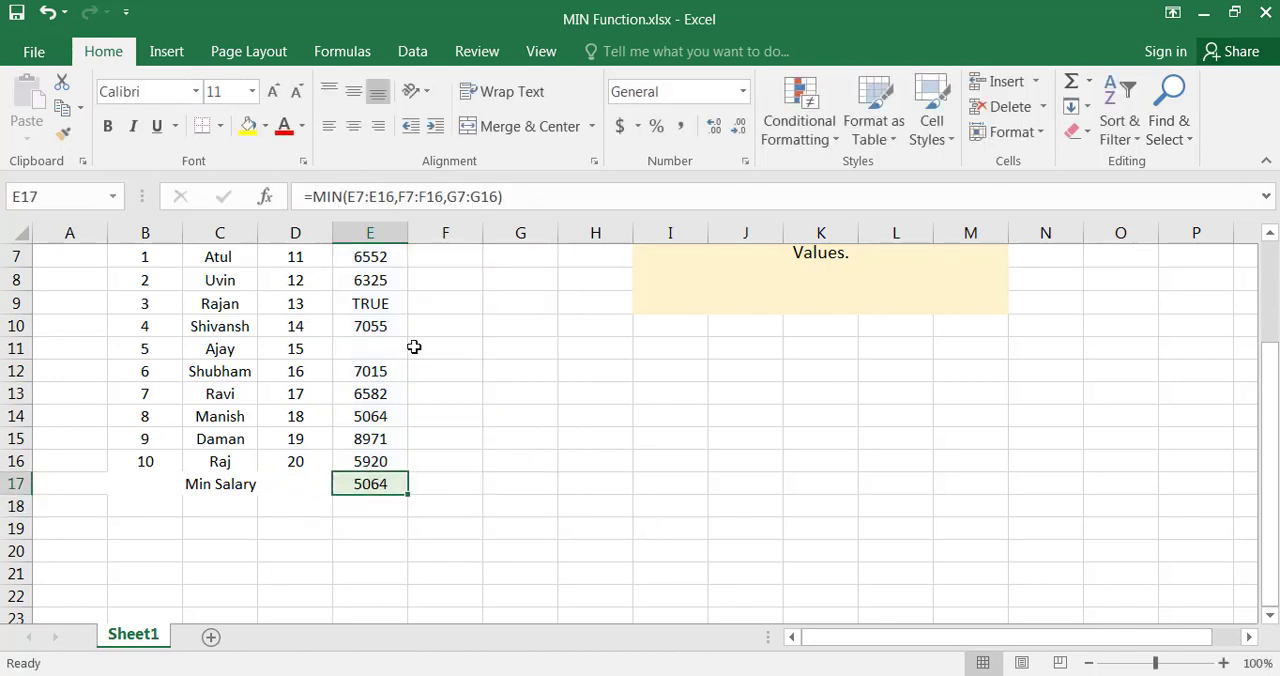
left_click(348, 196)
left_click_drag(348, 196, 401, 196)
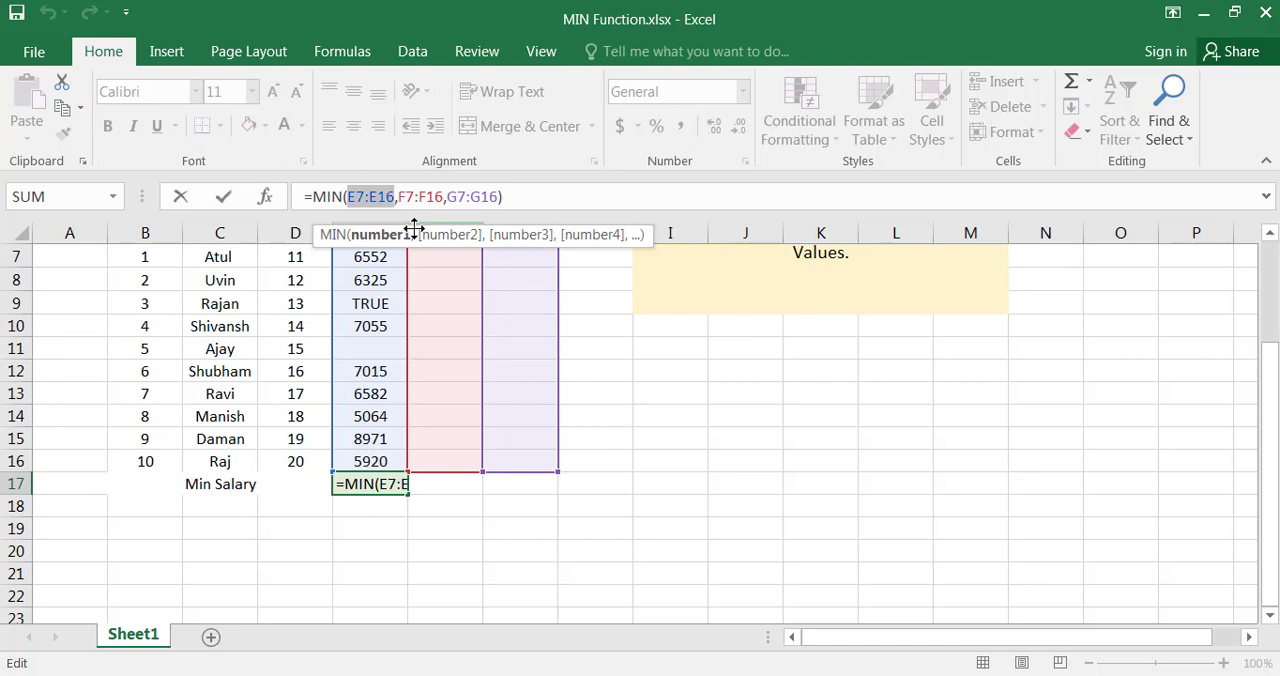
left_click(354, 196)
left_click_drag(346, 196, 396, 196)
left_click(296, 345)
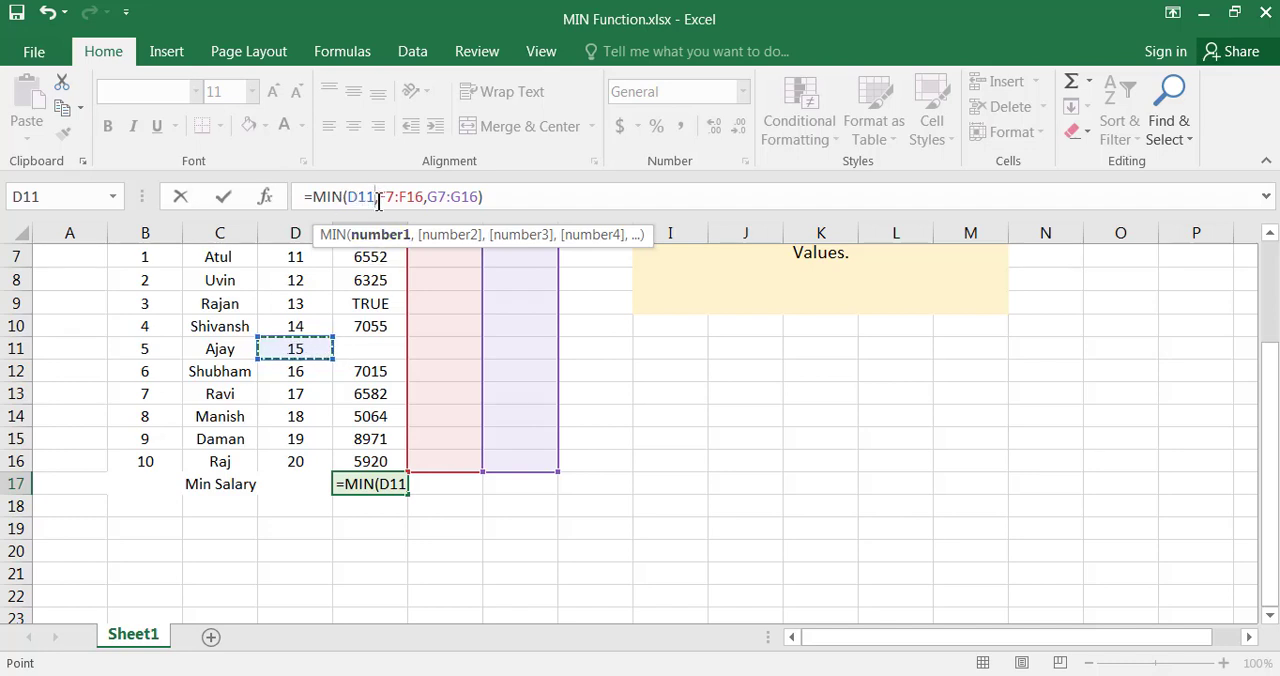
left_click_drag(378, 197, 423, 200)
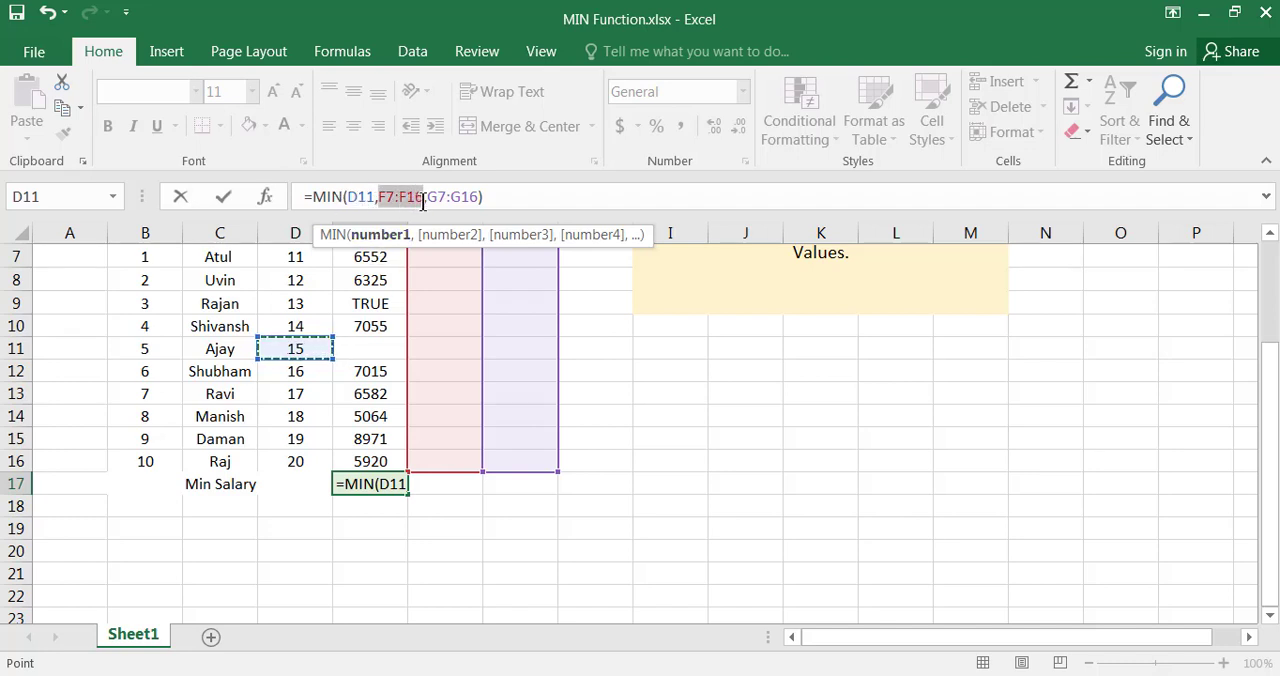
left_click(298, 284)
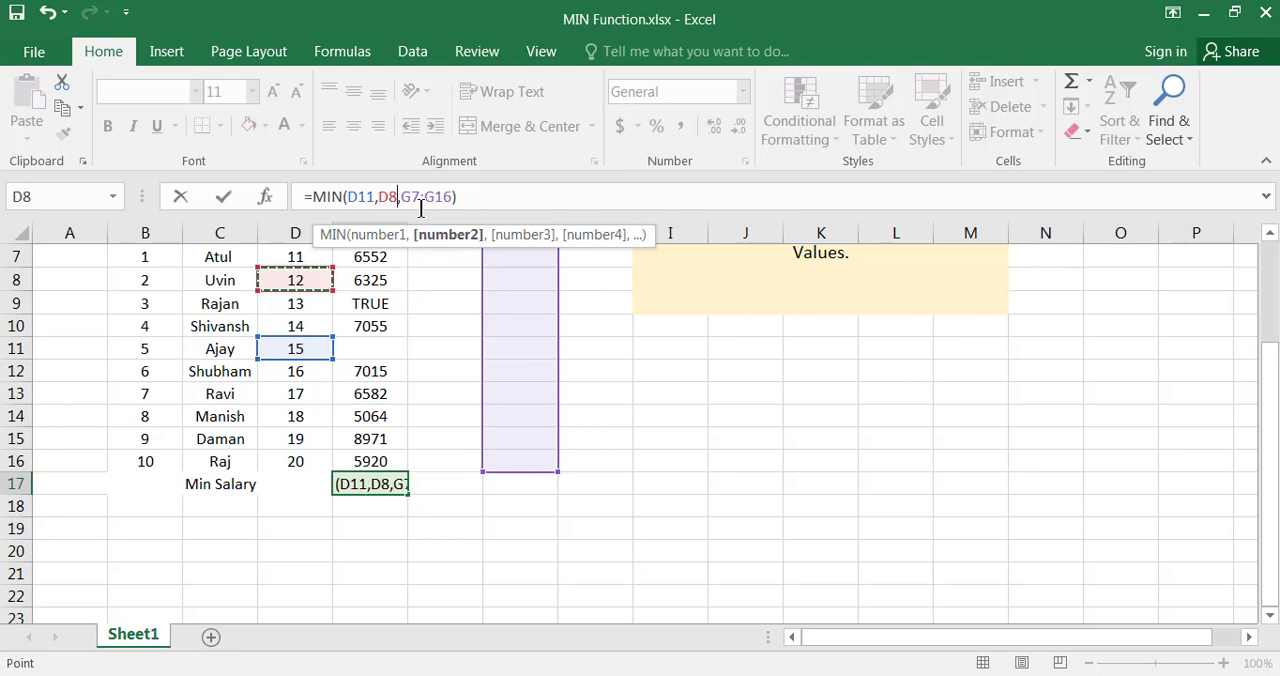
left_click(450, 196)
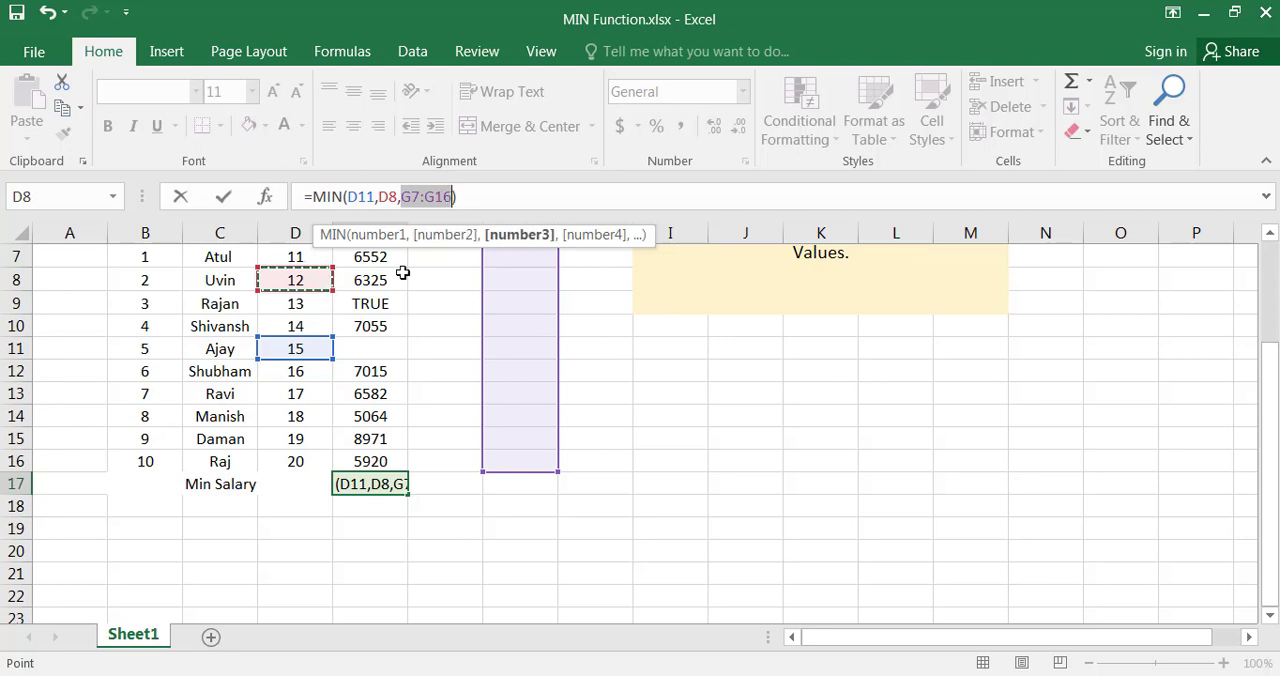
left_click(310, 311)
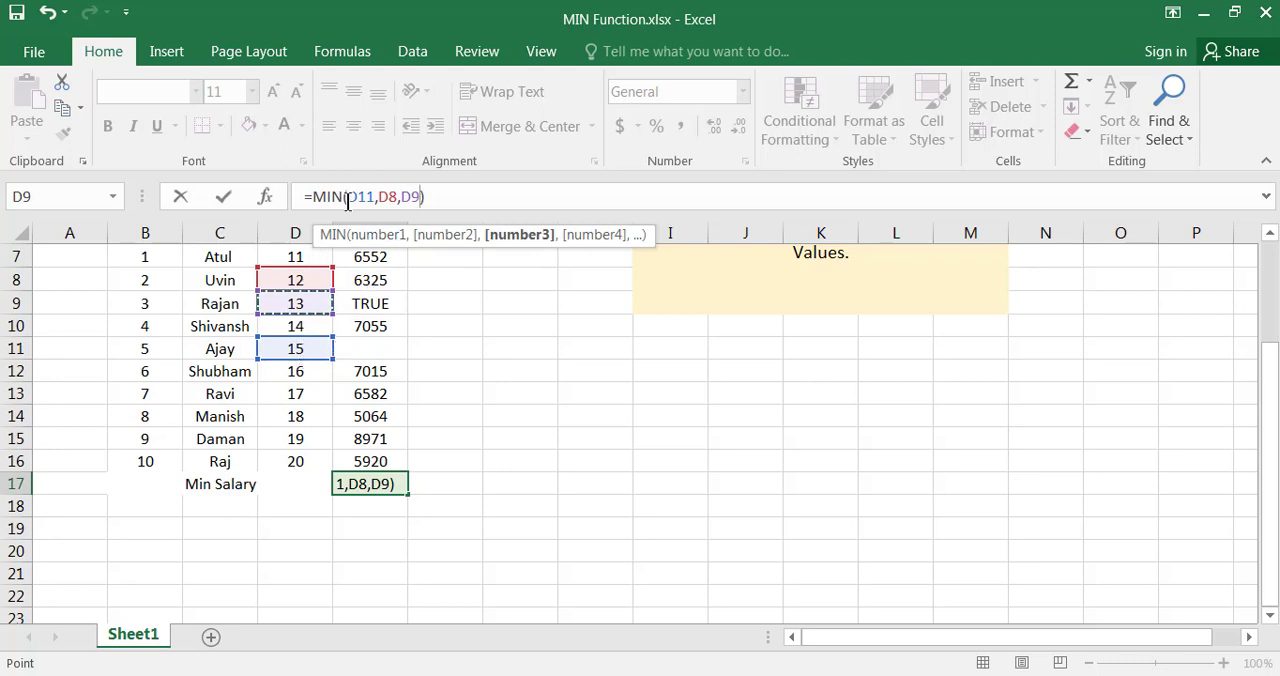
Replace the first argument of the E17 MIN formula with the constant 333 and commit the formula
left_click_drag(347, 197, 376, 196)
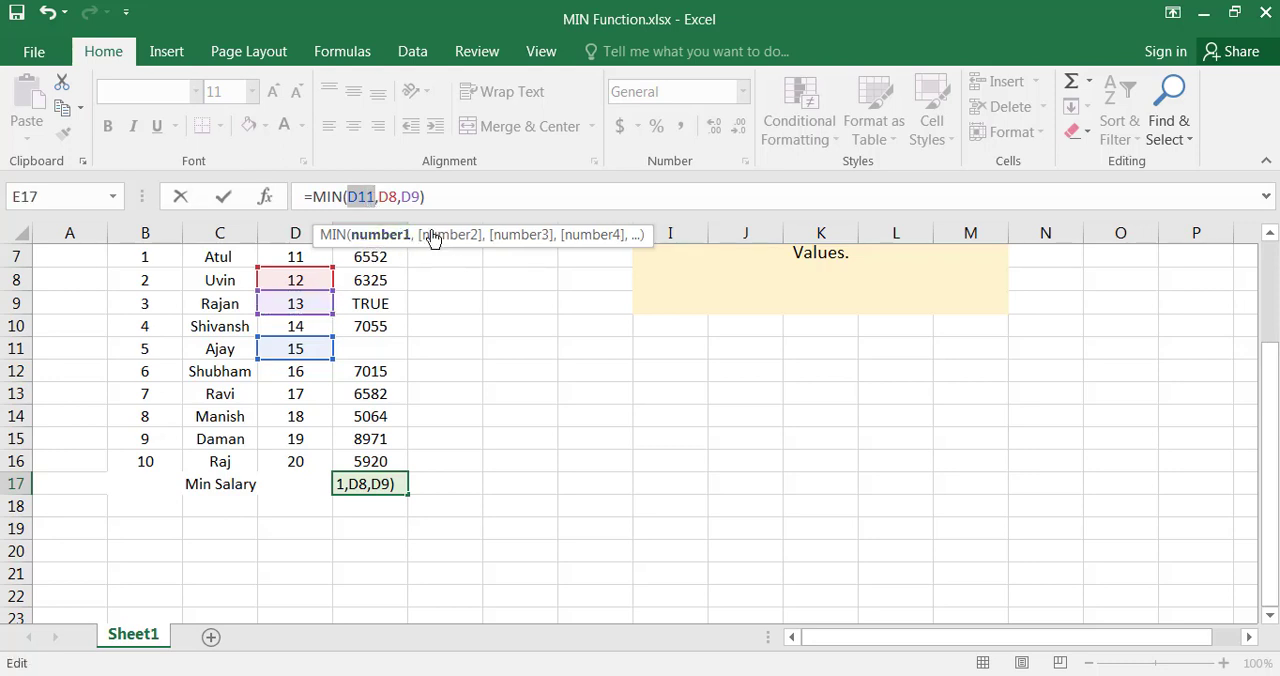
type("333")
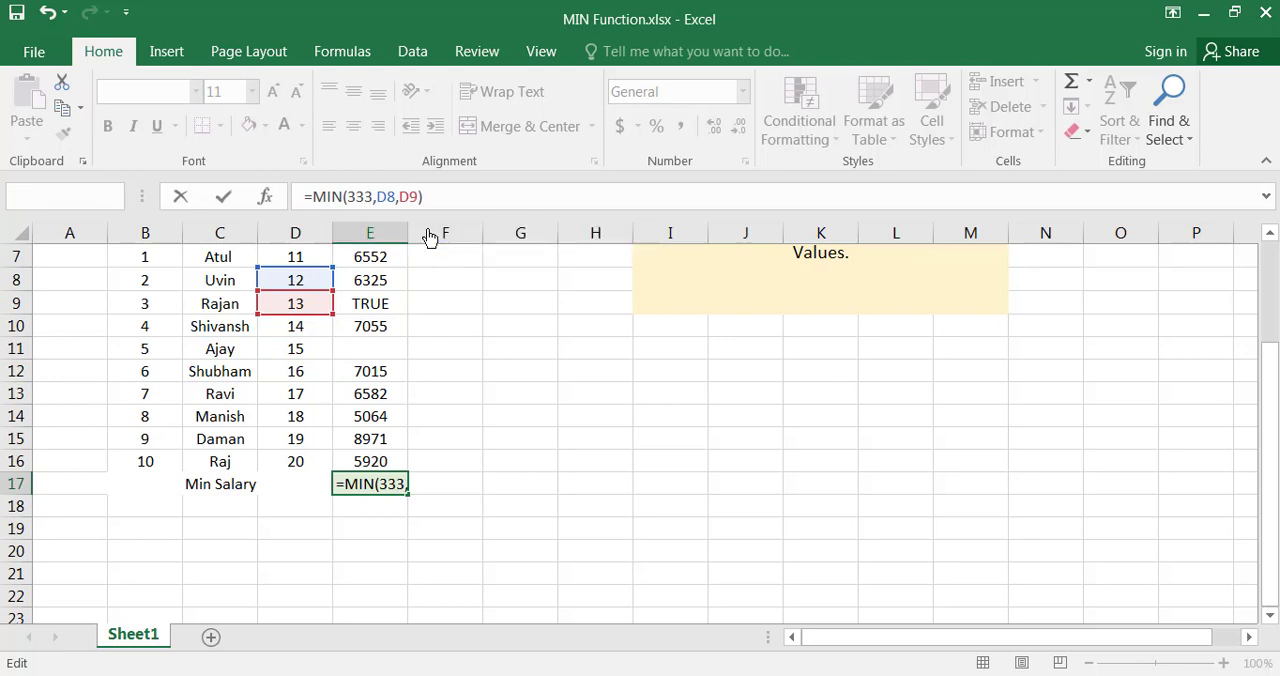
key("Return")
Check the Min Salary result in E17 and reread the MIN function description in the merged note at I2
left_click(356, 479)
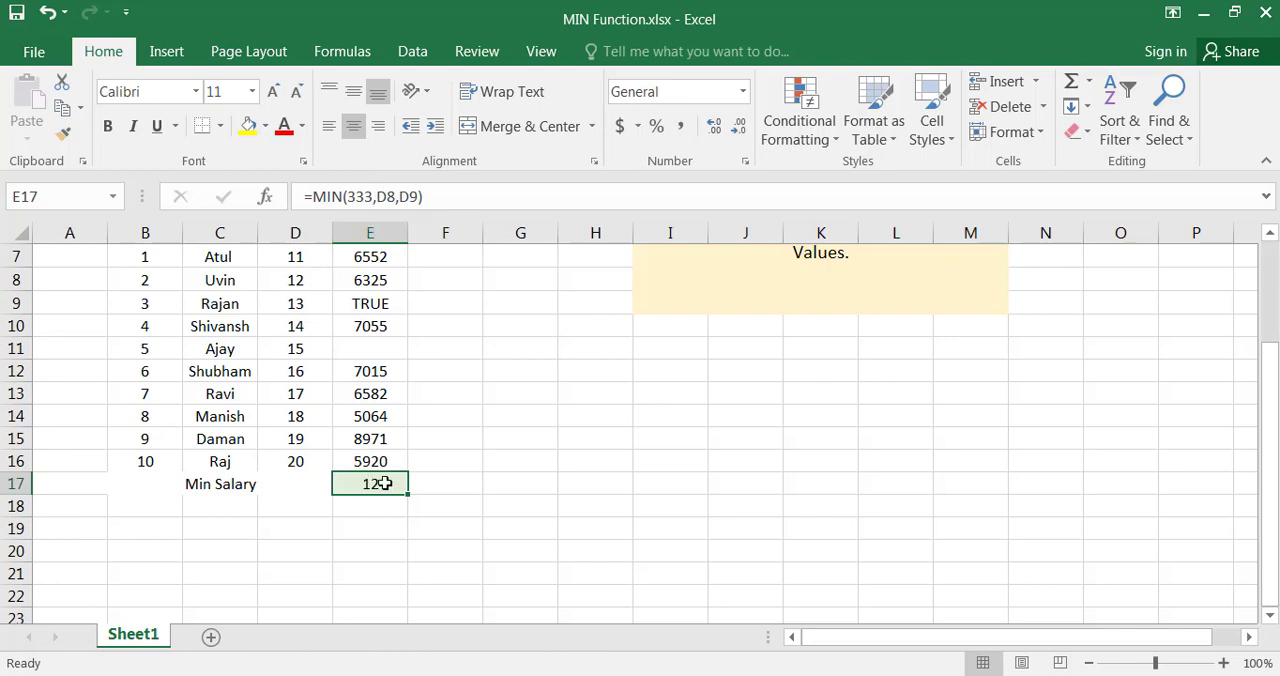
key("Return")
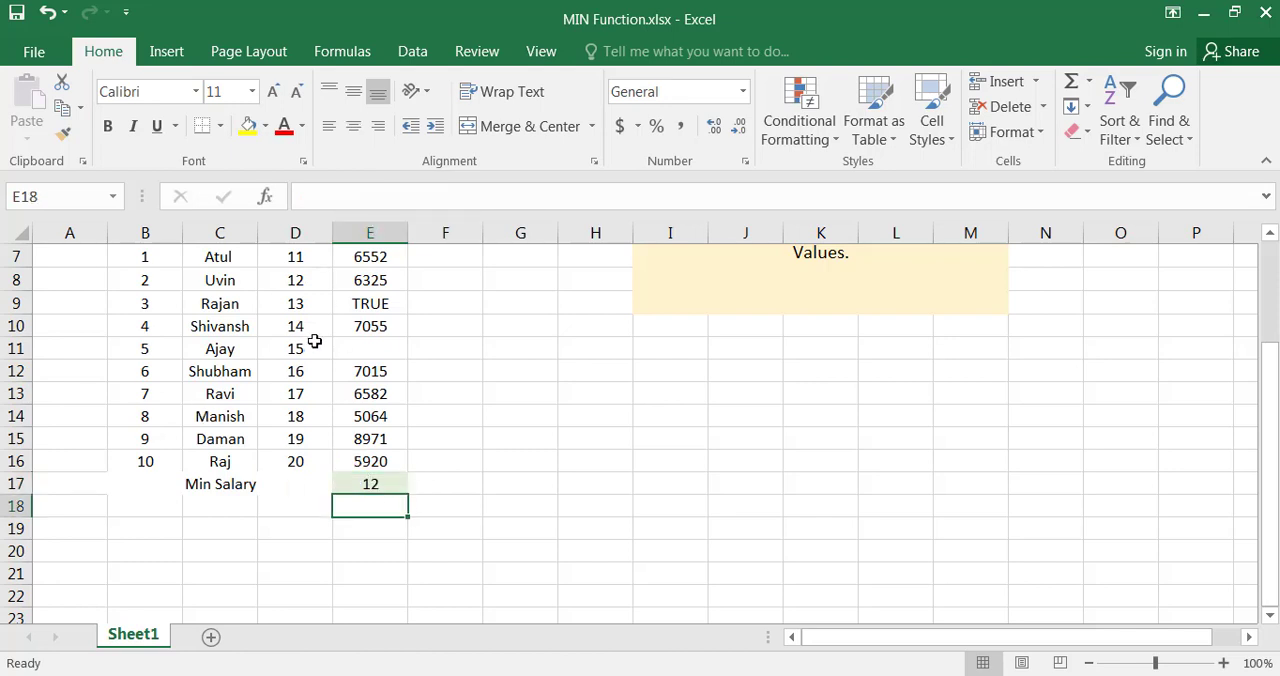
scroll(316, 341, "up", 2)
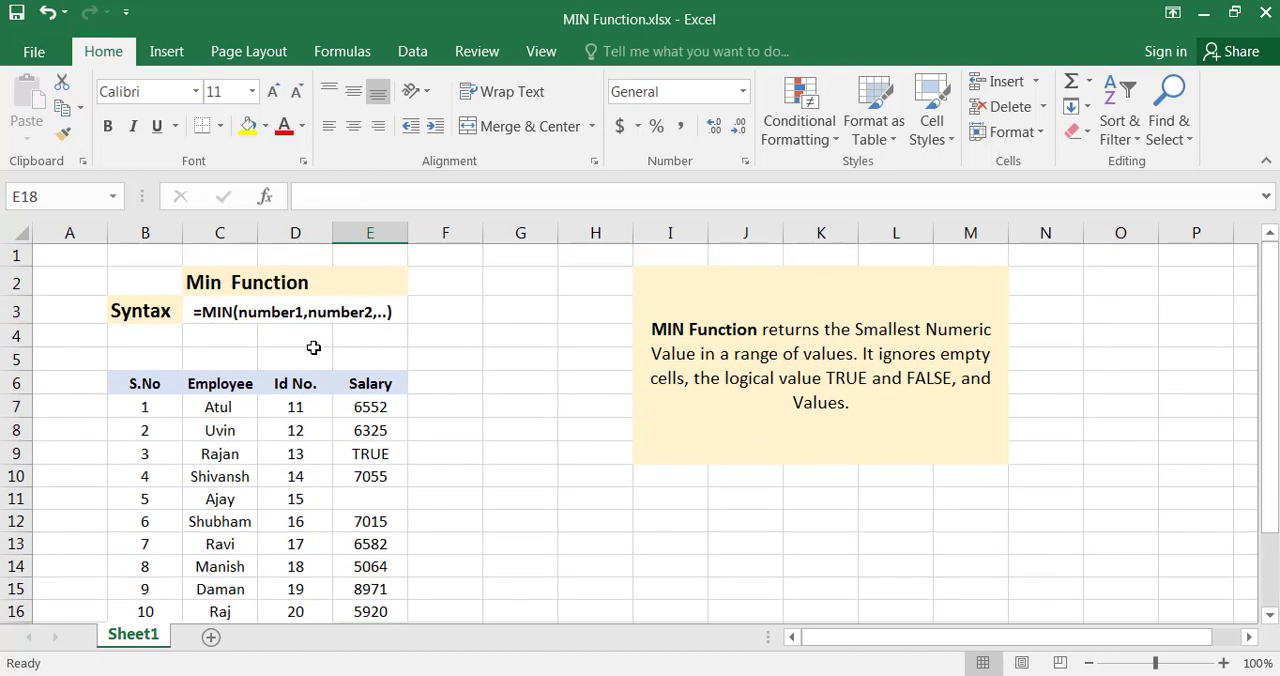
left_click(834, 336)
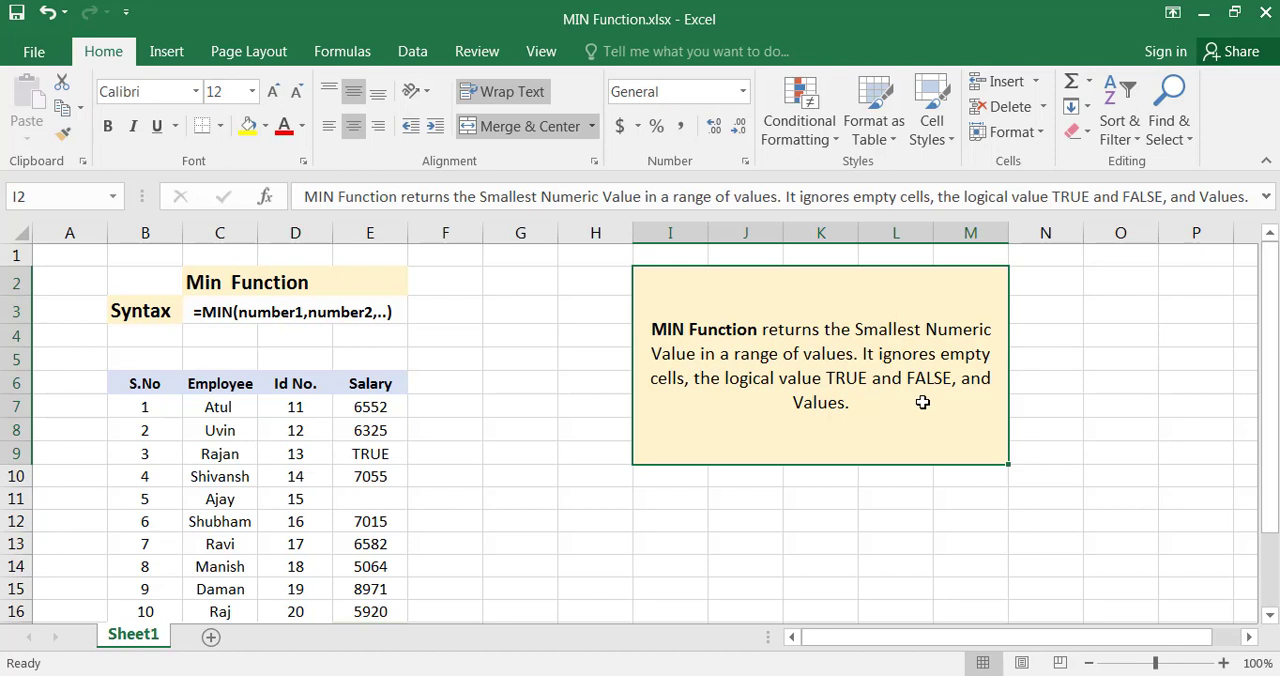
scroll(412, 400, "down", 1)
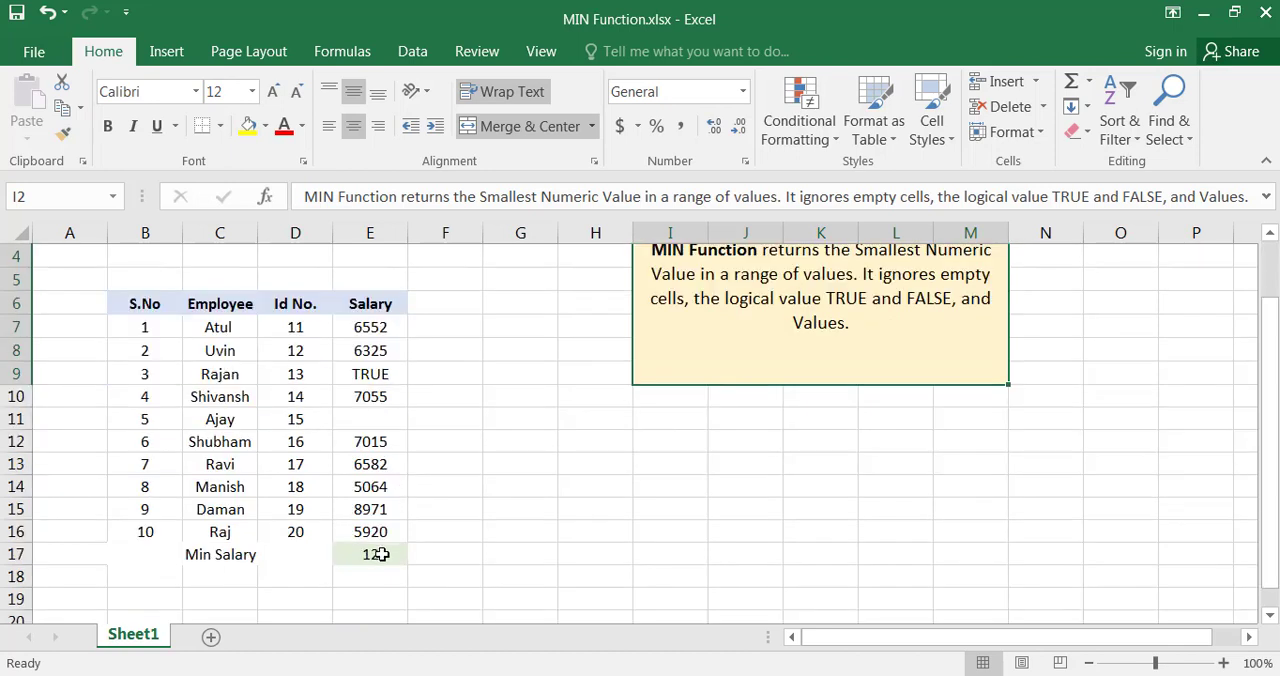